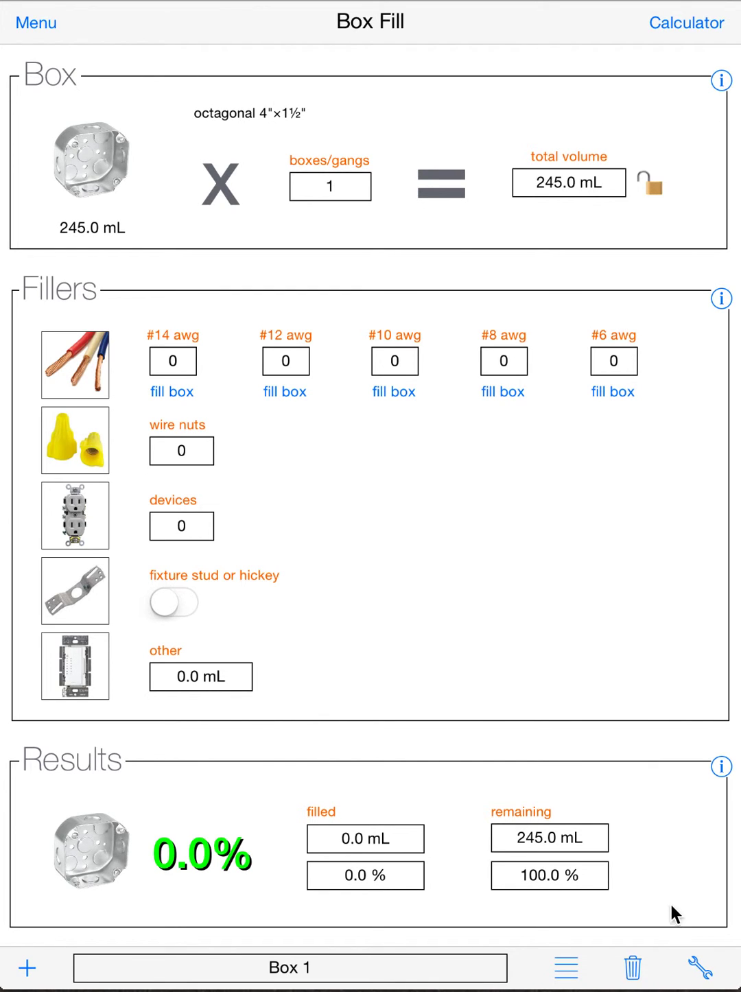
Set the code version to NEC 2014 in Settings, after briefly trying CEC 2012, and close Settings
left_click(705, 972)
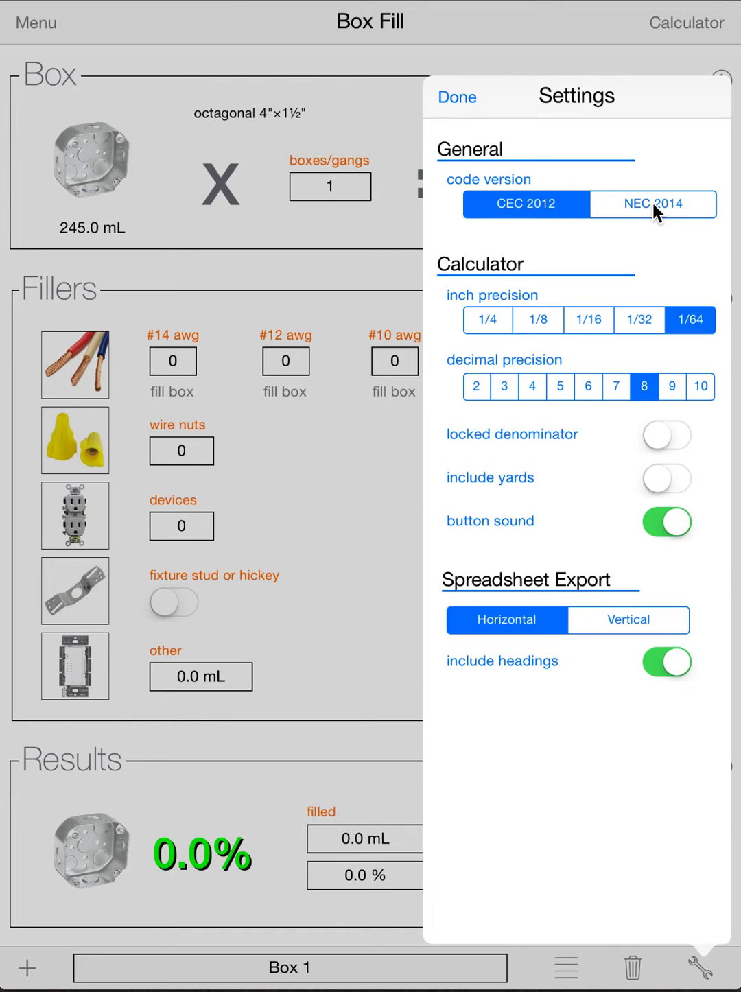
left_click(623, 203)
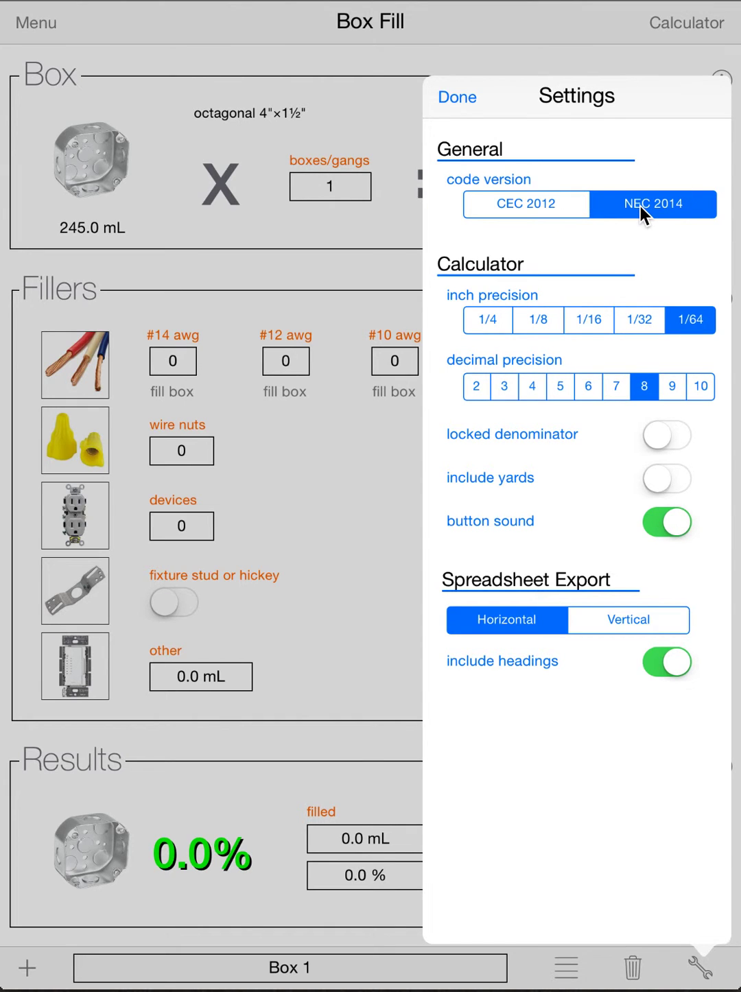
left_click(543, 205)
left_click(650, 210)
left_click(339, 273)
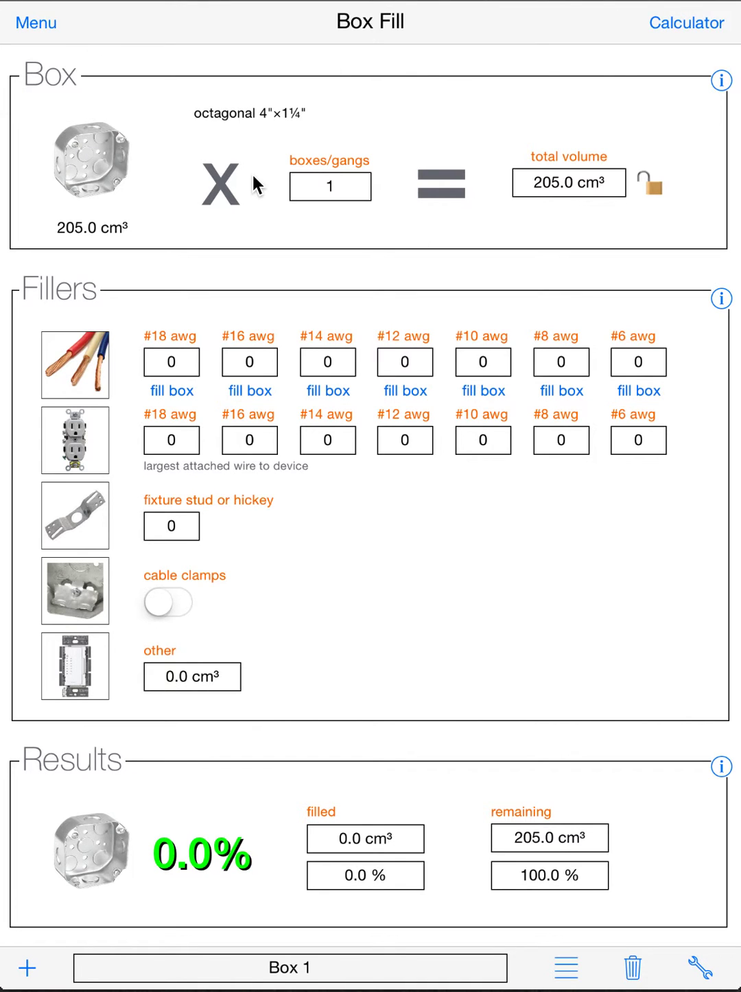
Pick the square 4"x1¼" box size, giving 295.0 cm³ total volume
left_click(100, 156)
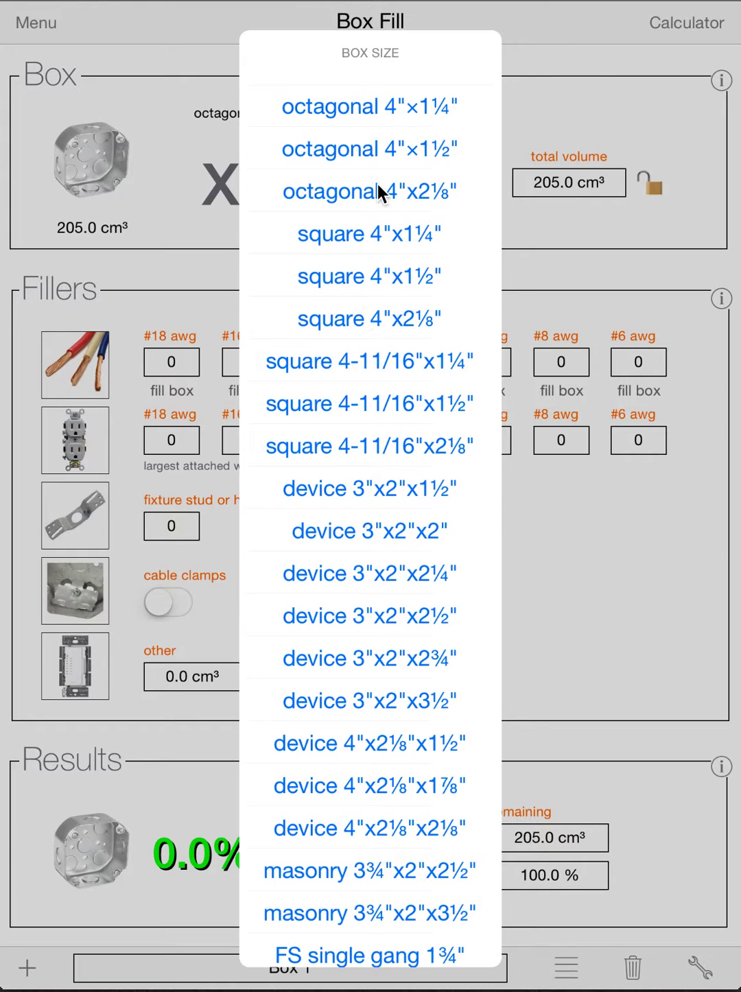
left_click(349, 235)
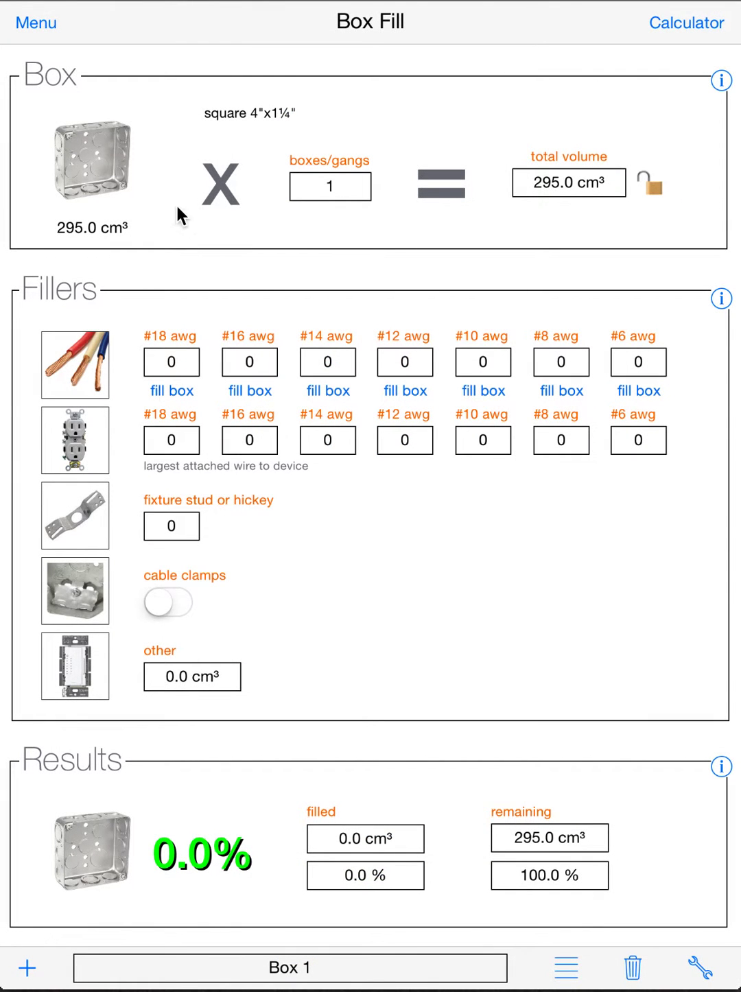
Enter a custom box volume of 500 cm³ and bring up the unit calculator
left_click(74, 226)
type("500")
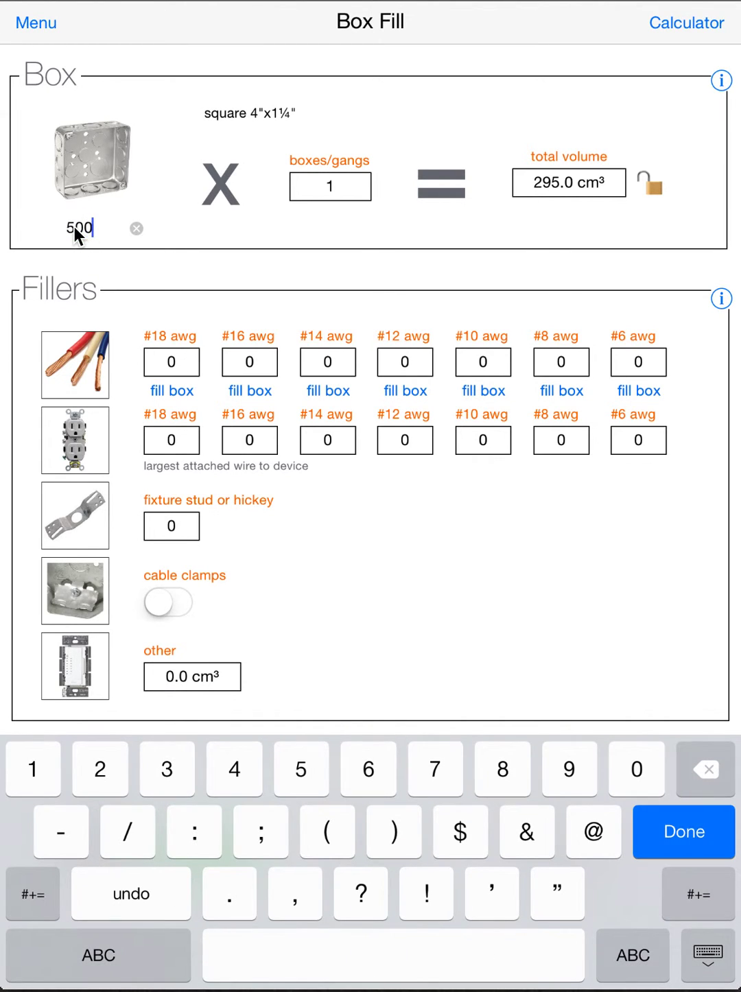
key("Return")
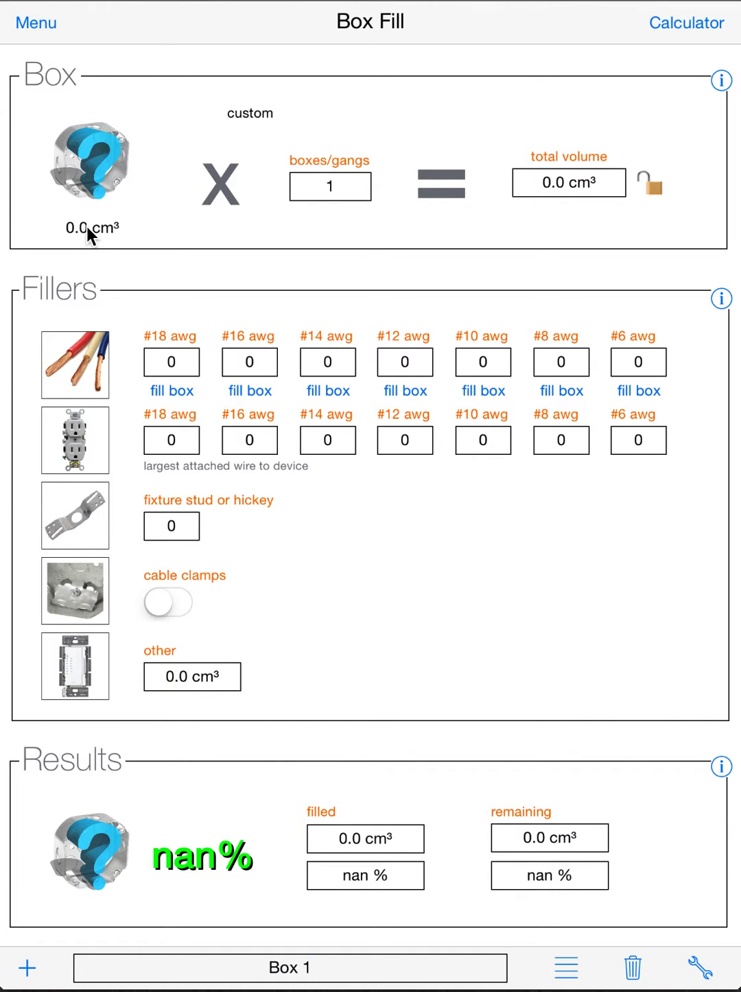
left_click(87, 225)
type("5")
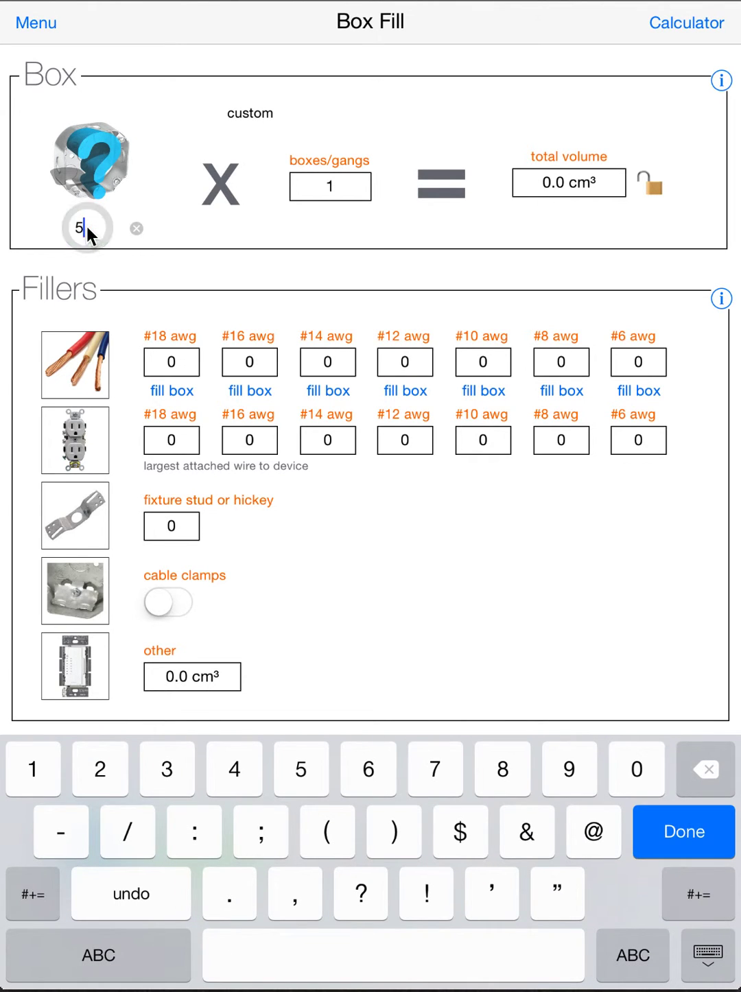
type("00")
key("Return")
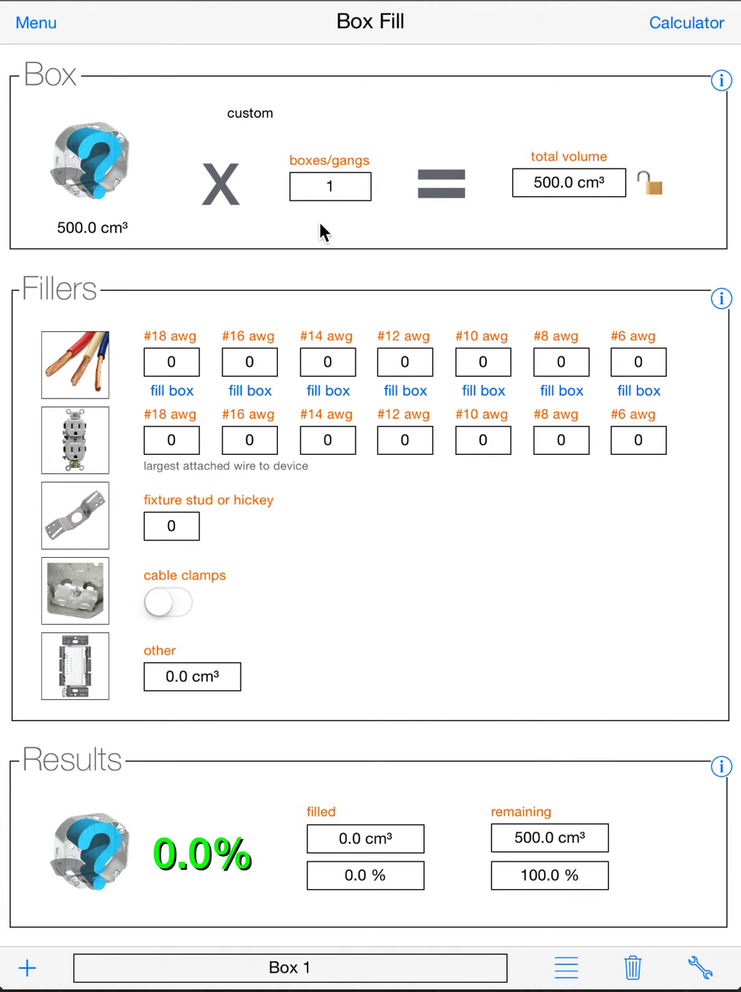
left_click(325, 234)
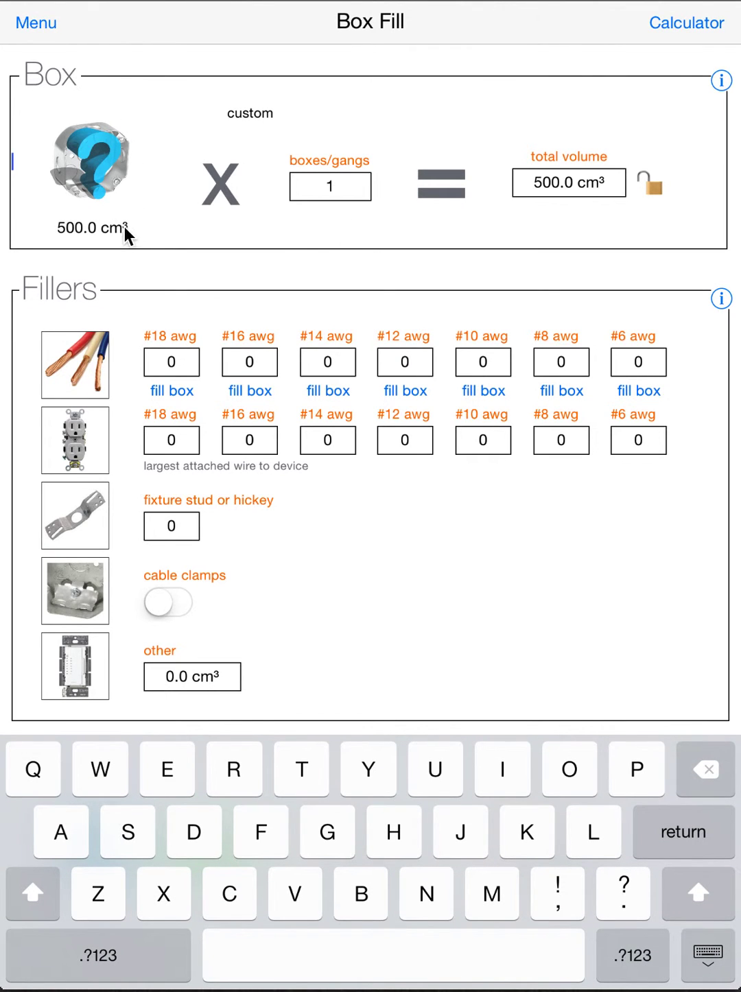
left_click(687, 27)
Calculate 6 in × 6 in × 4 in = 144 cubic inches, then close the calculator
left_click(674, 27)
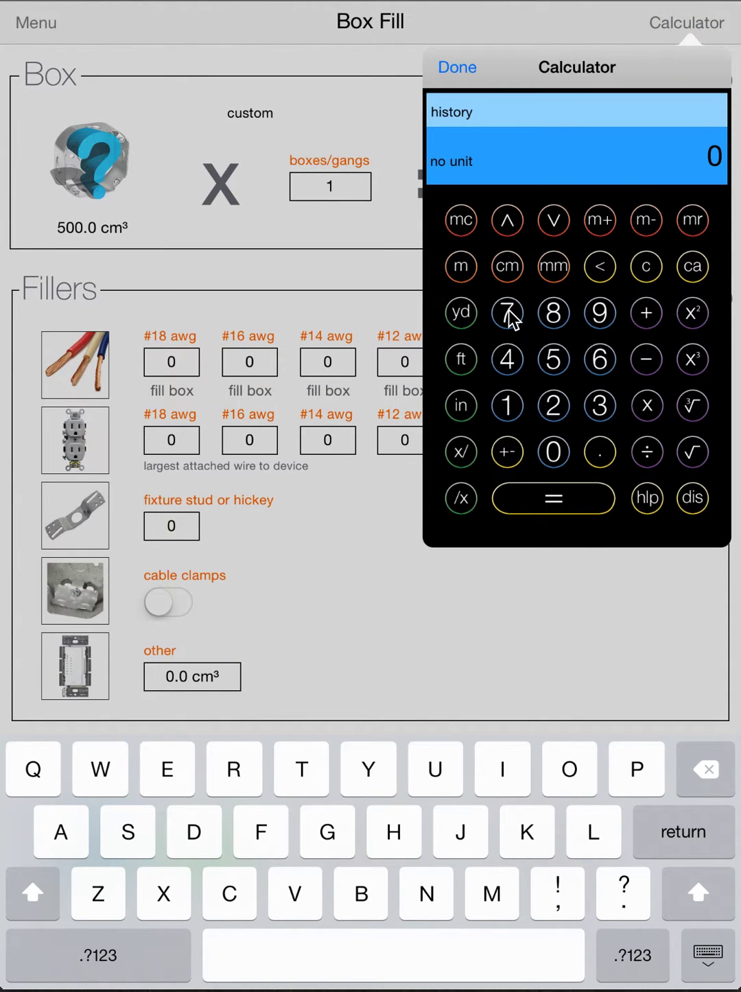
left_click(600, 361)
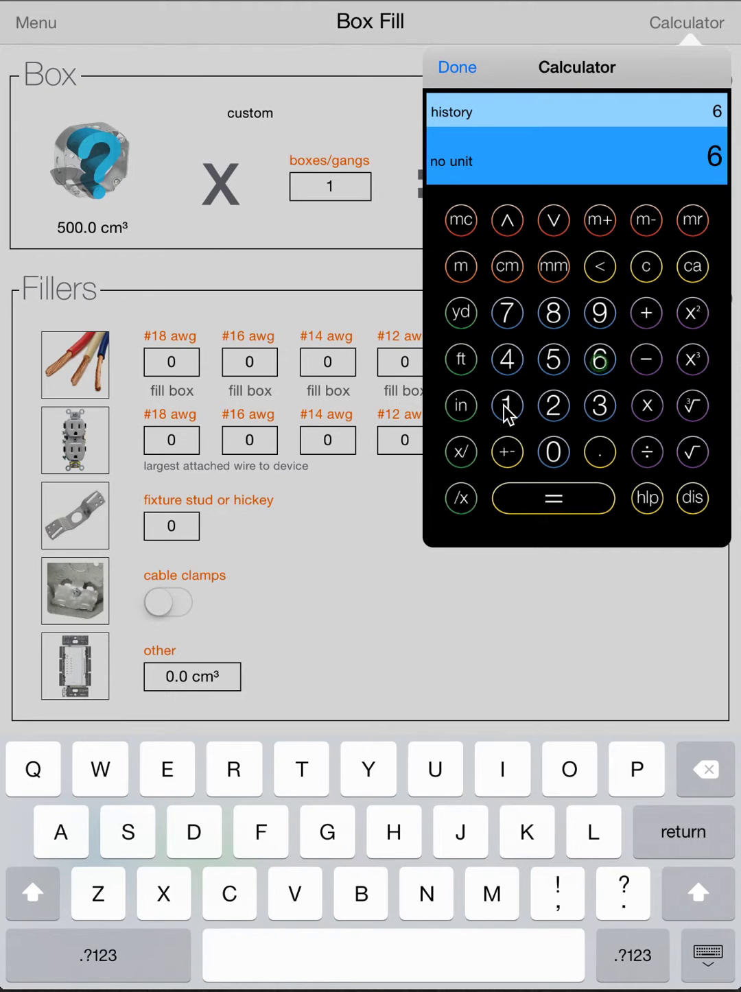
left_click(466, 404)
left_click(646, 405)
left_click(600, 359)
left_click(469, 408)
left_click(643, 408)
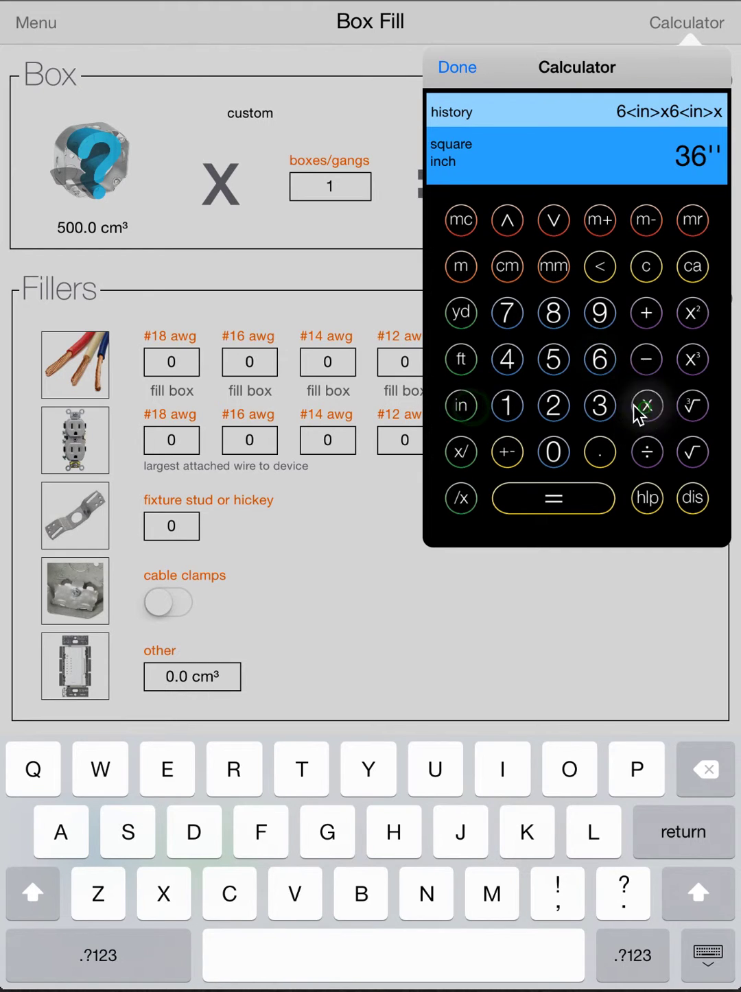
left_click(510, 364)
left_click(469, 406)
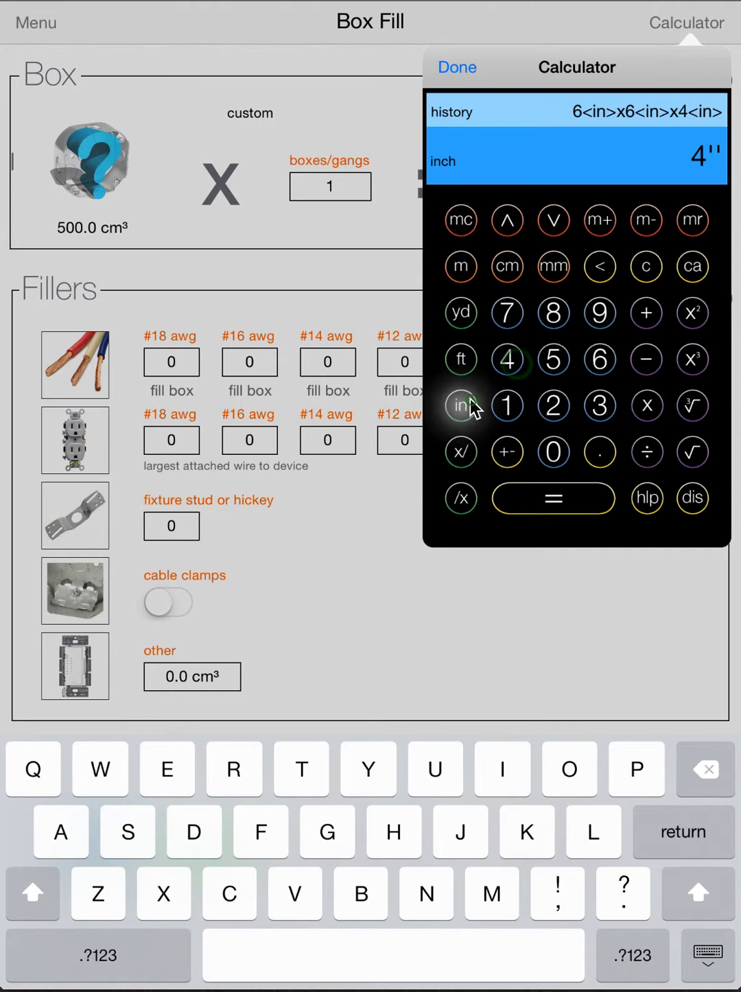
left_click(536, 500)
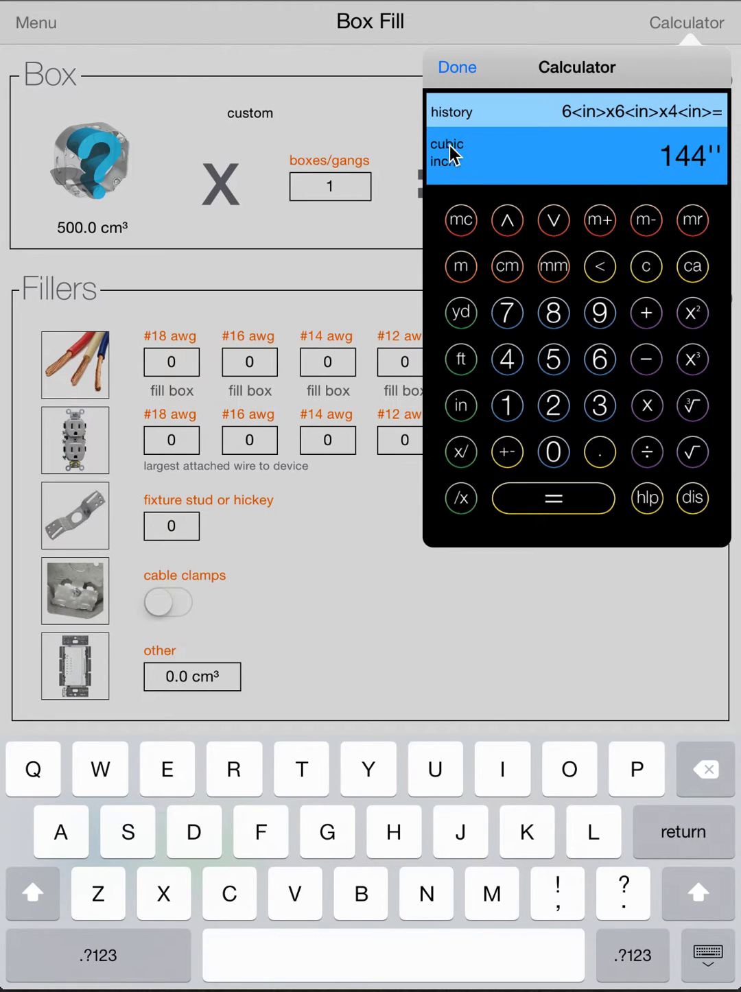
left_click(300, 229)
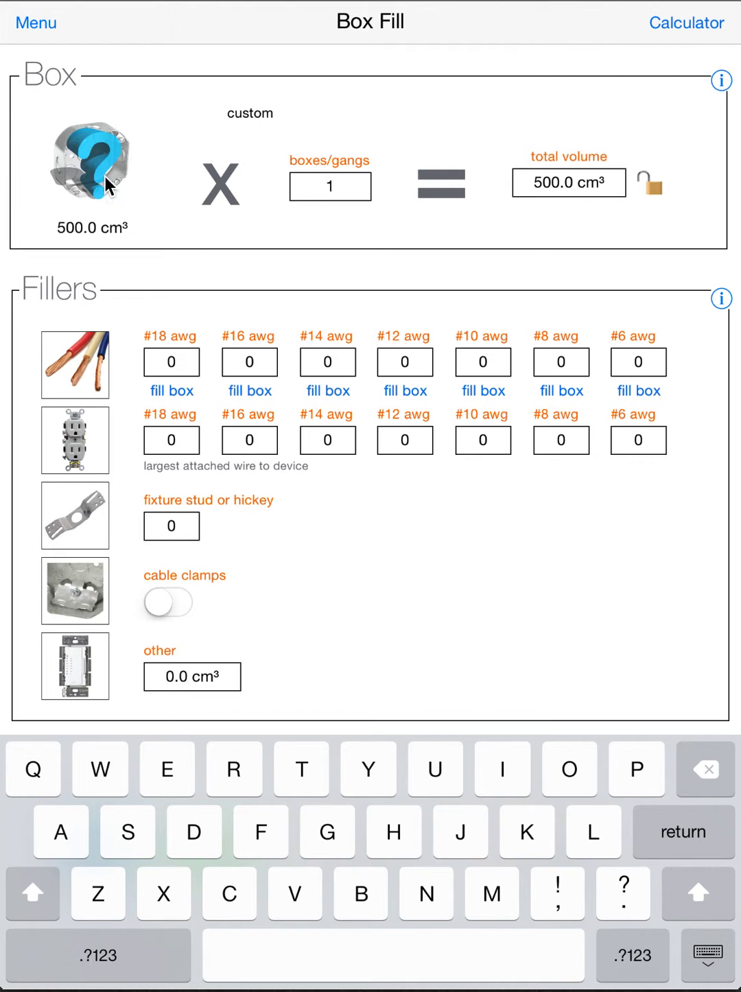
Change the units from cm³ to in³ via the Menu, so the box reads 30.5 in³
left_click(36, 27)
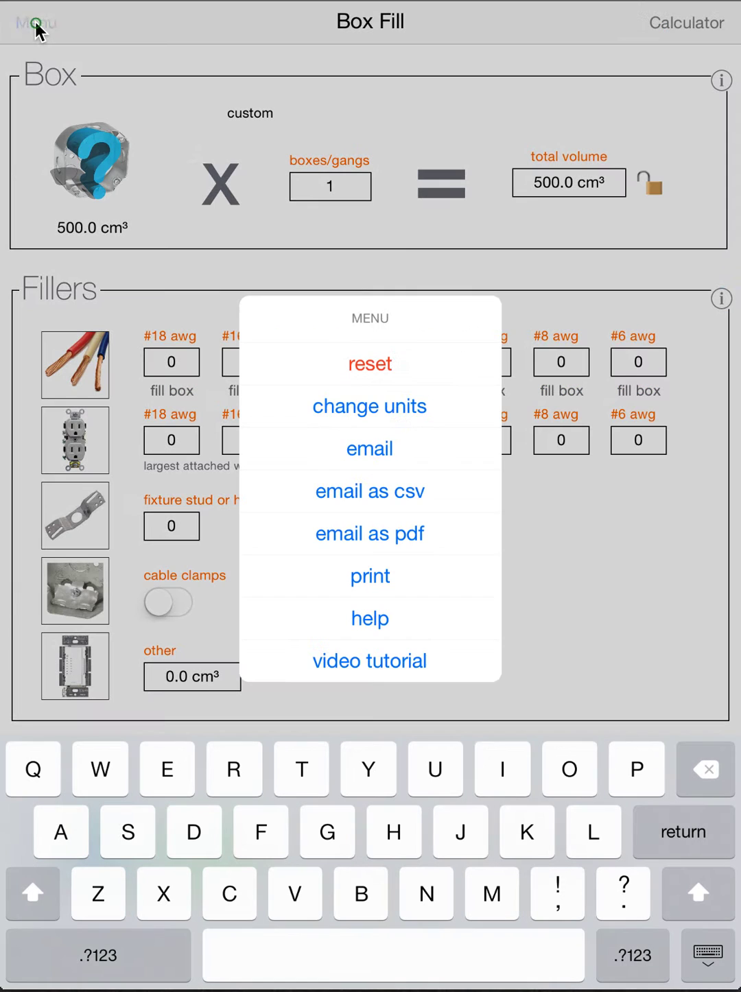
left_click(371, 409)
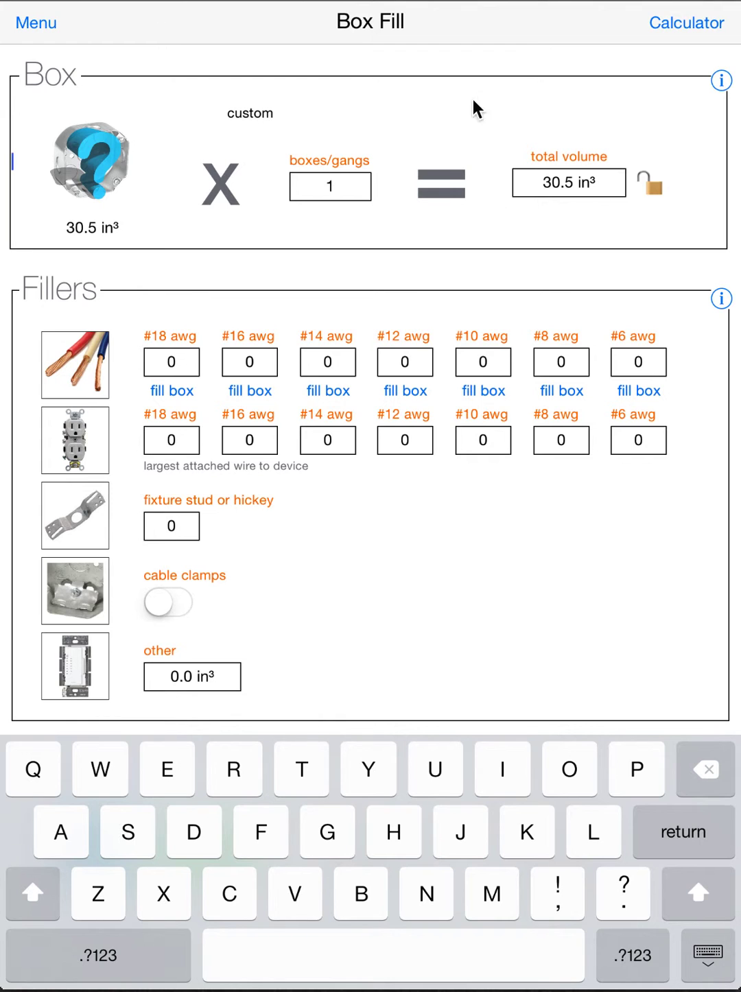
Choose the device 3"x2"x1½" box size, after briefly picking square 4"x1½"
left_click(96, 169)
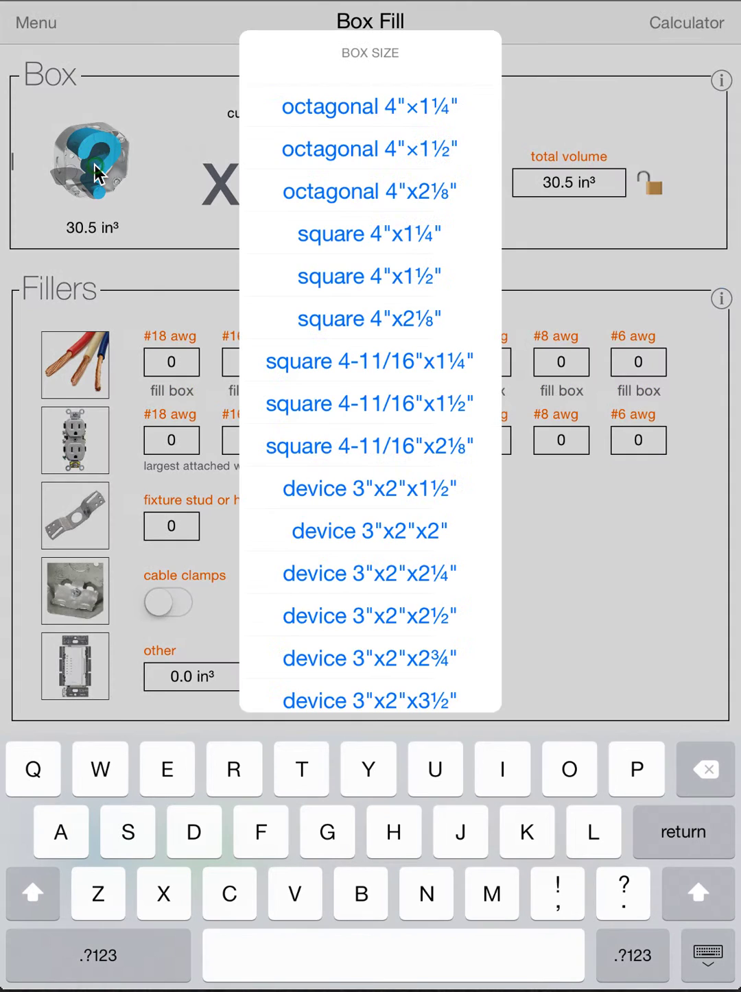
left_click(360, 279)
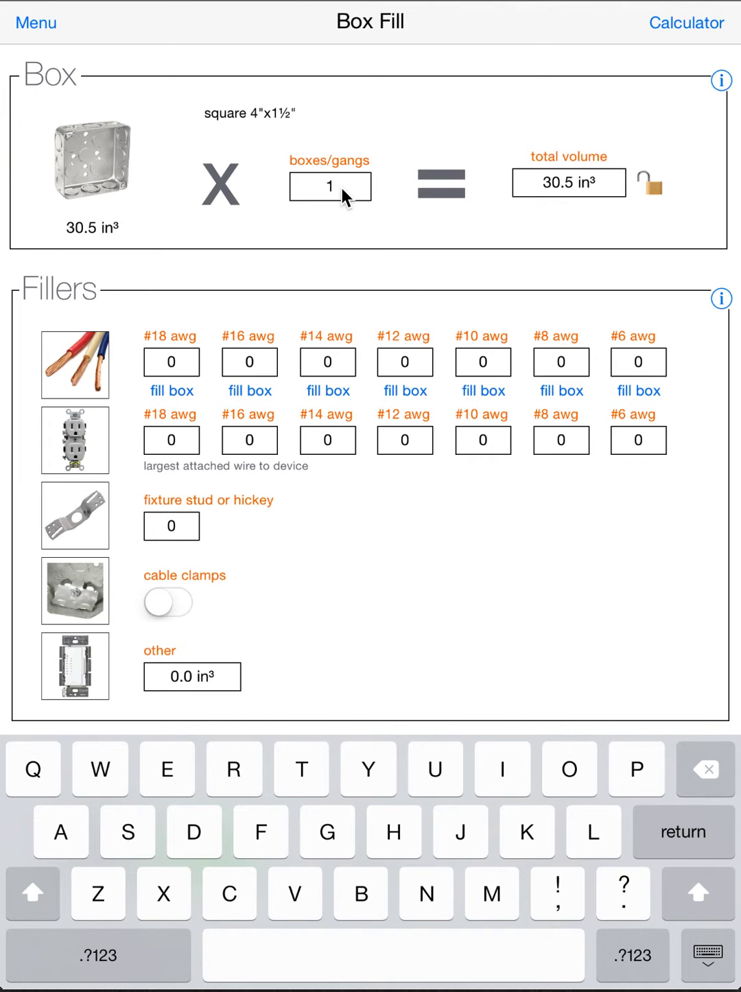
left_click(80, 159)
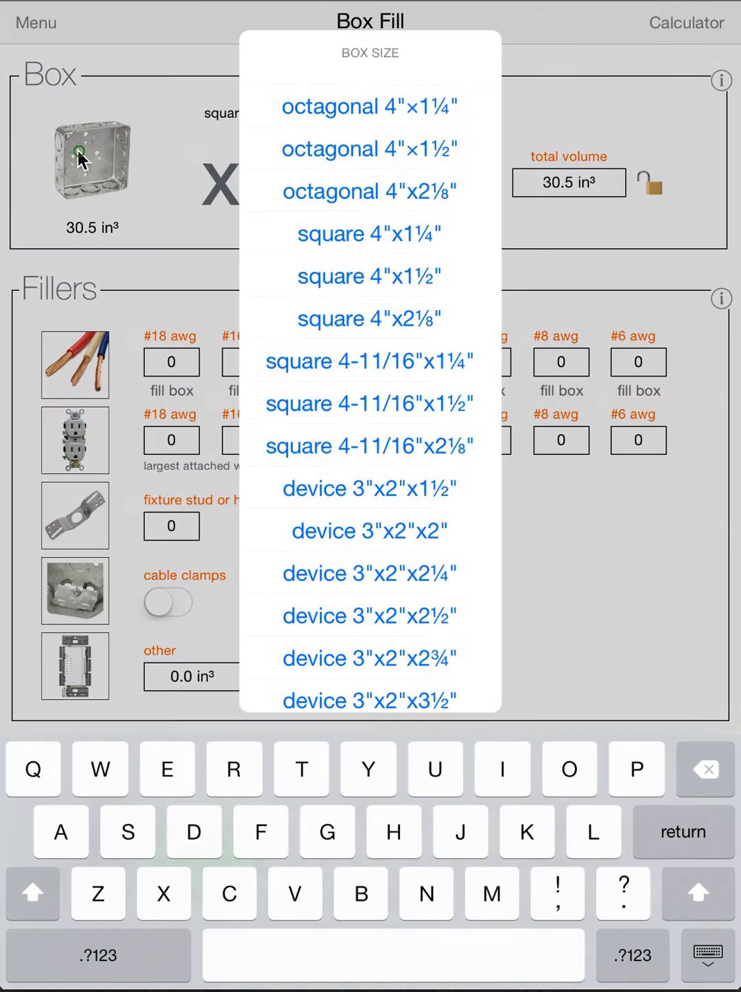
left_click(378, 489)
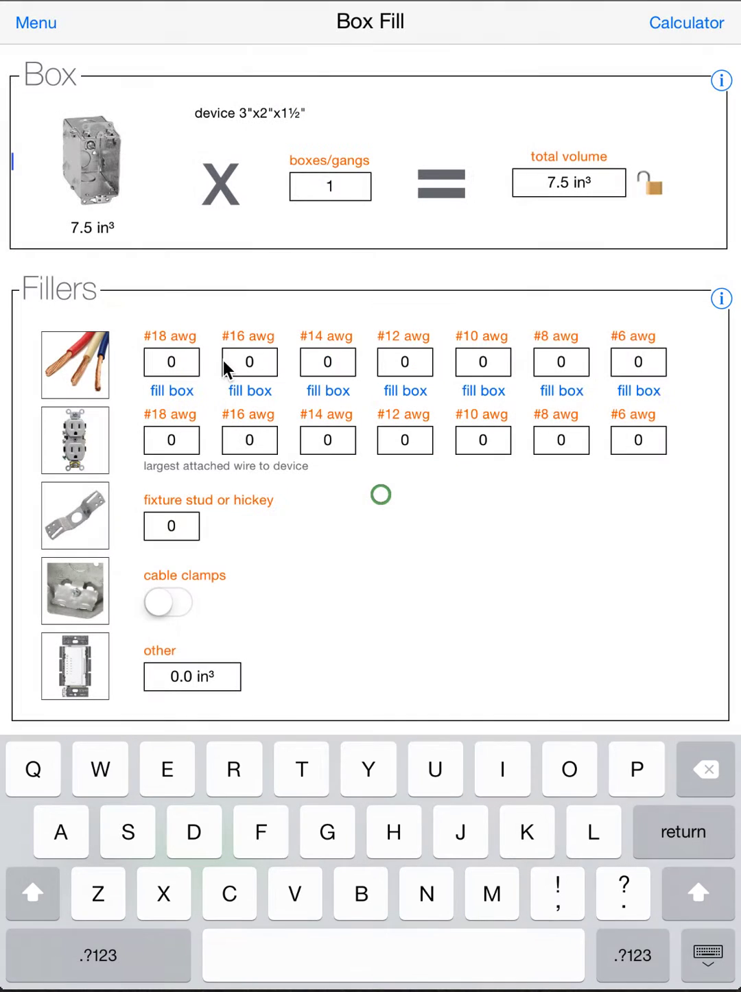
Set boxes/gangs to 3 for a 22.5 in³ total and hide the keyboard
left_click(338, 185)
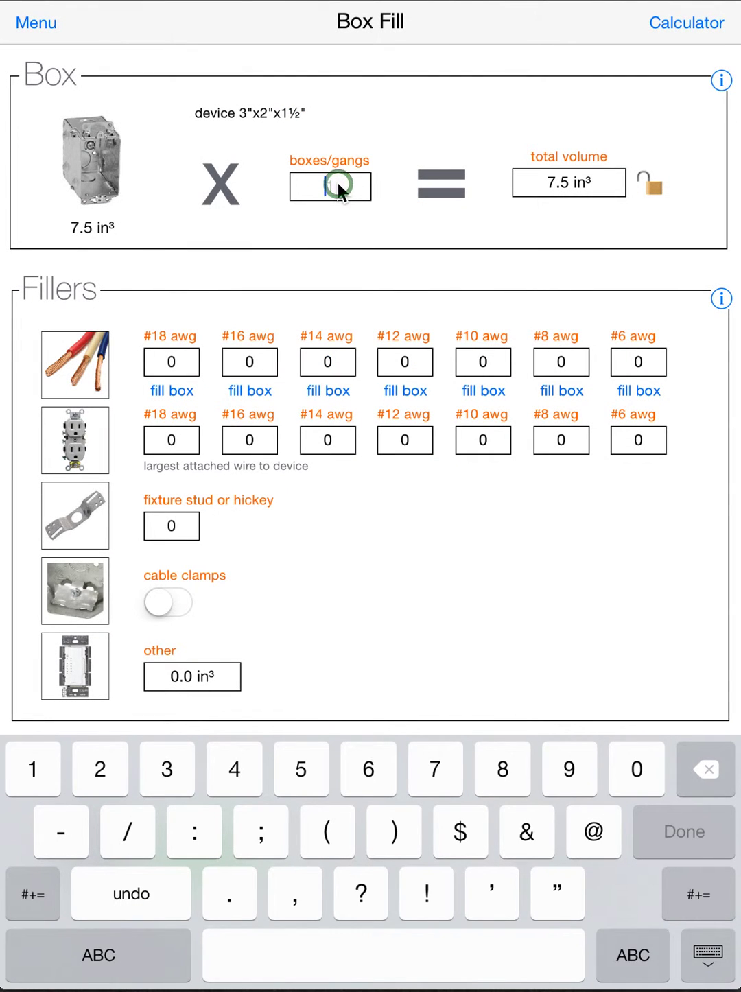
type("3")
key("Return")
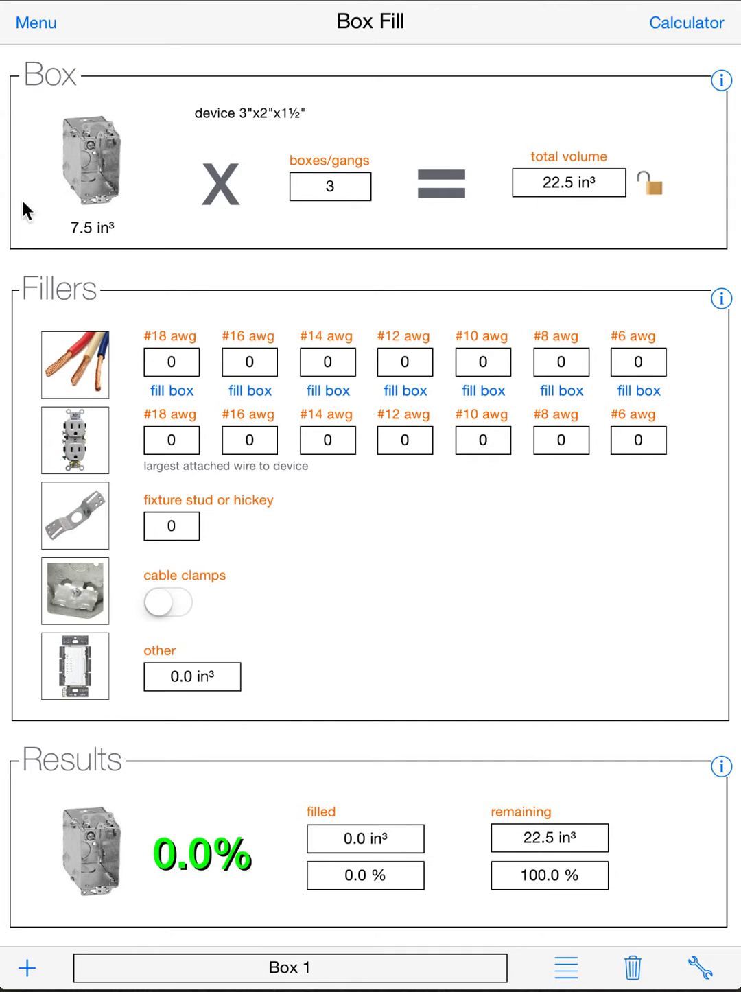
left_click(549, 221)
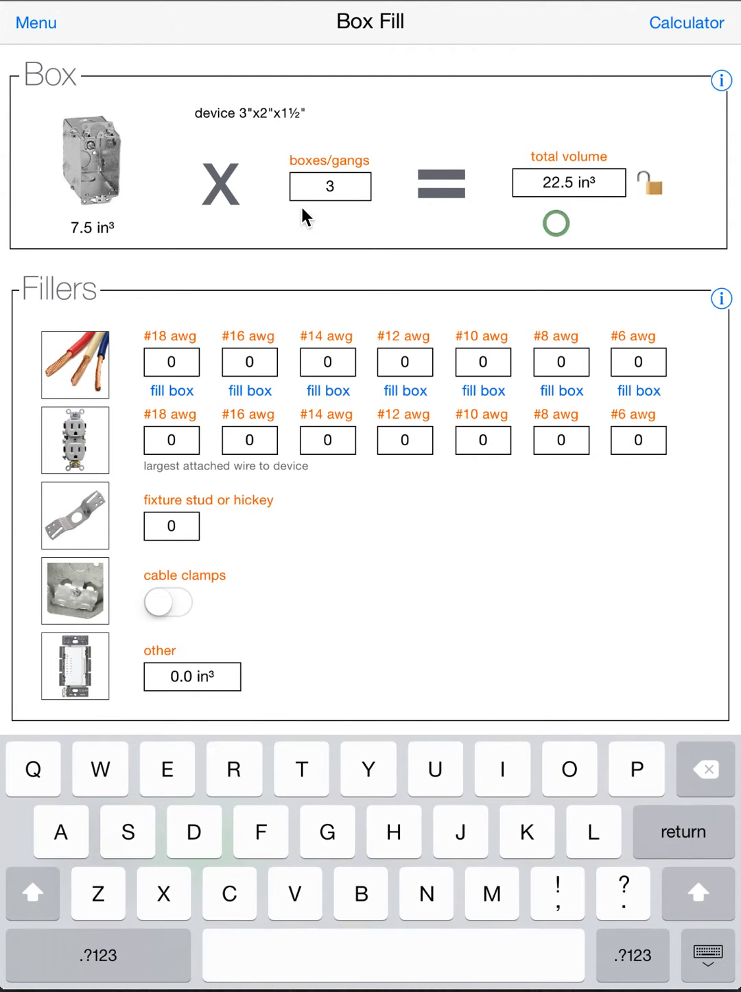
left_click(228, 228)
left_click(705, 948)
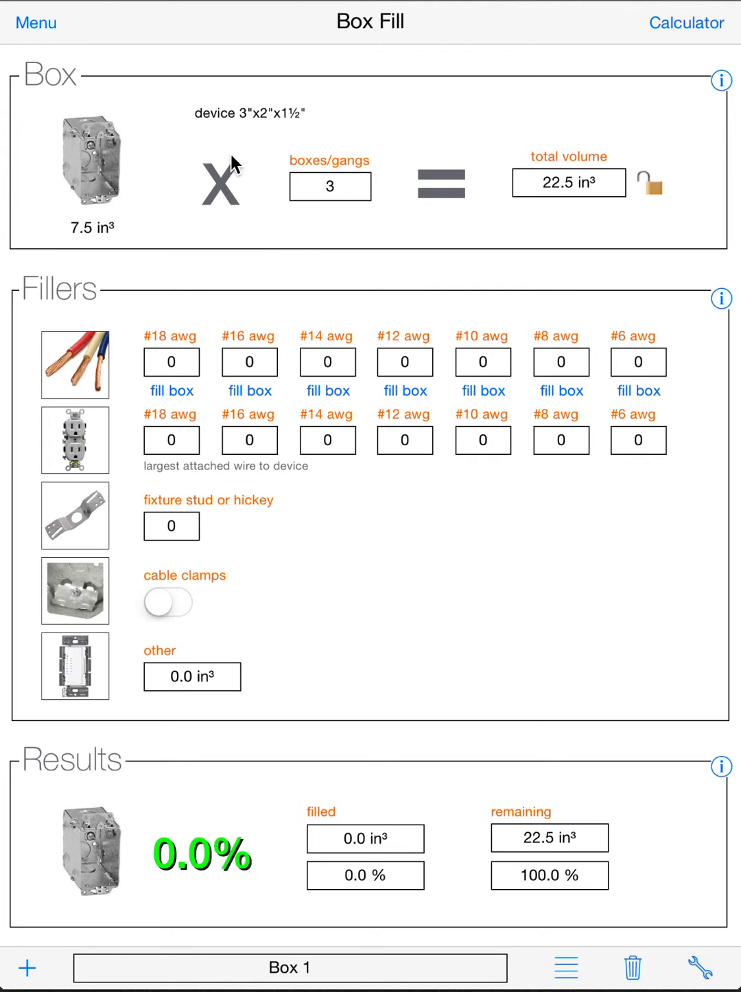
Select the square 4"x1¼" box and set boxes/gangs to 1
left_click(94, 173)
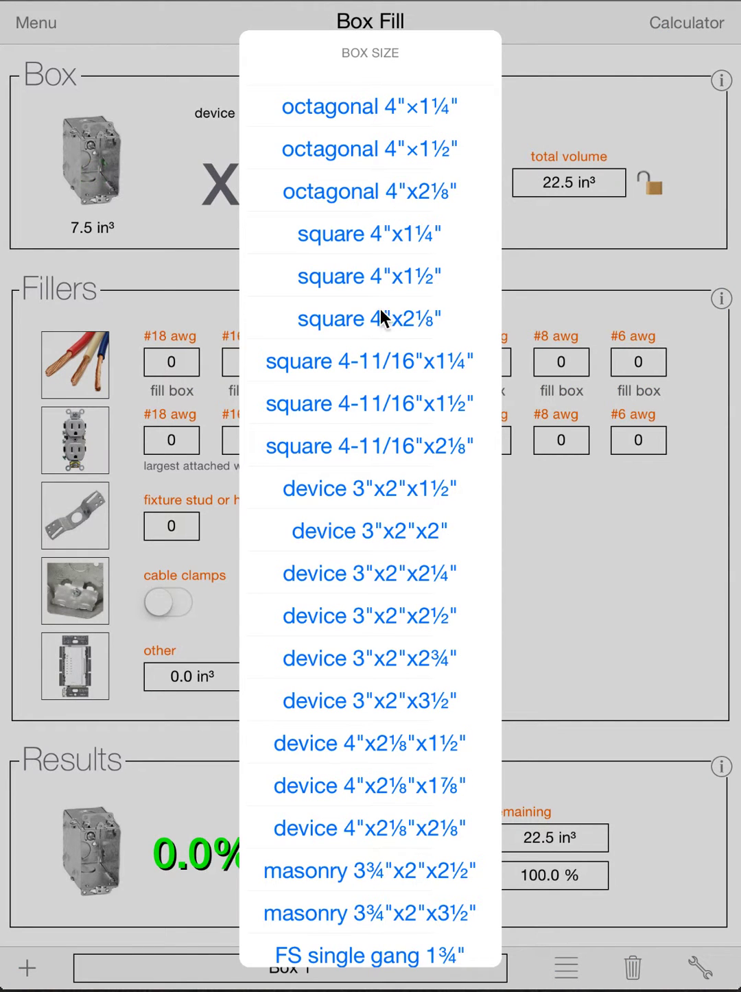
left_click(350, 234)
left_click(340, 183)
type("1")
key("Return")
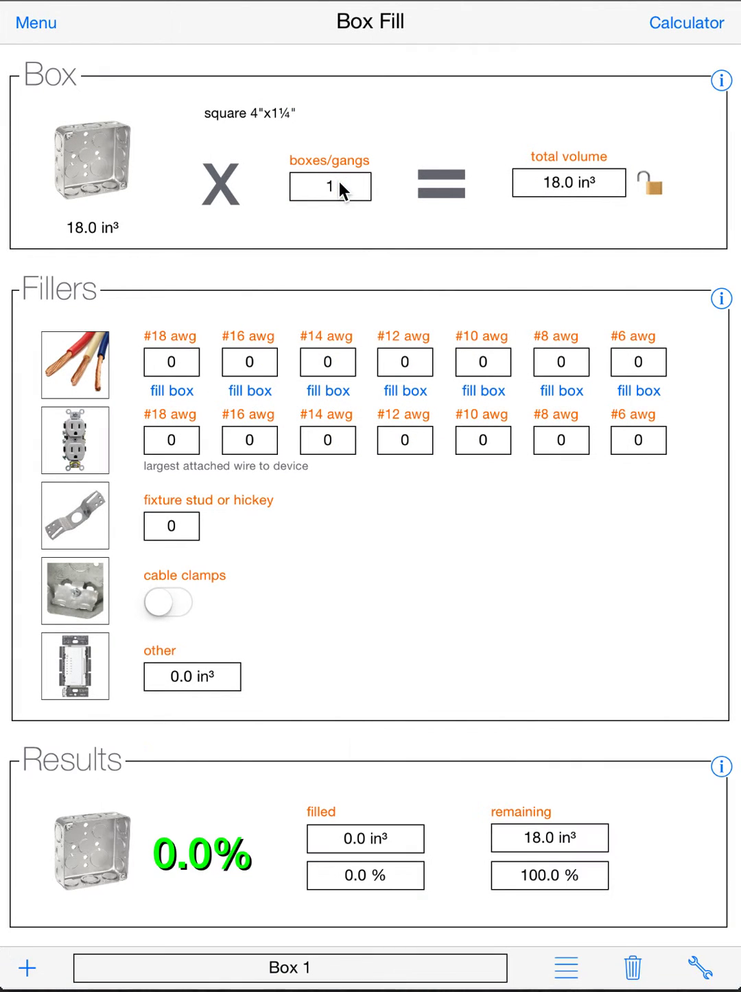
Switch to the square 4"x2⅛" box, trying the lock and ⊕, then unlock the total volume
left_click(649, 186)
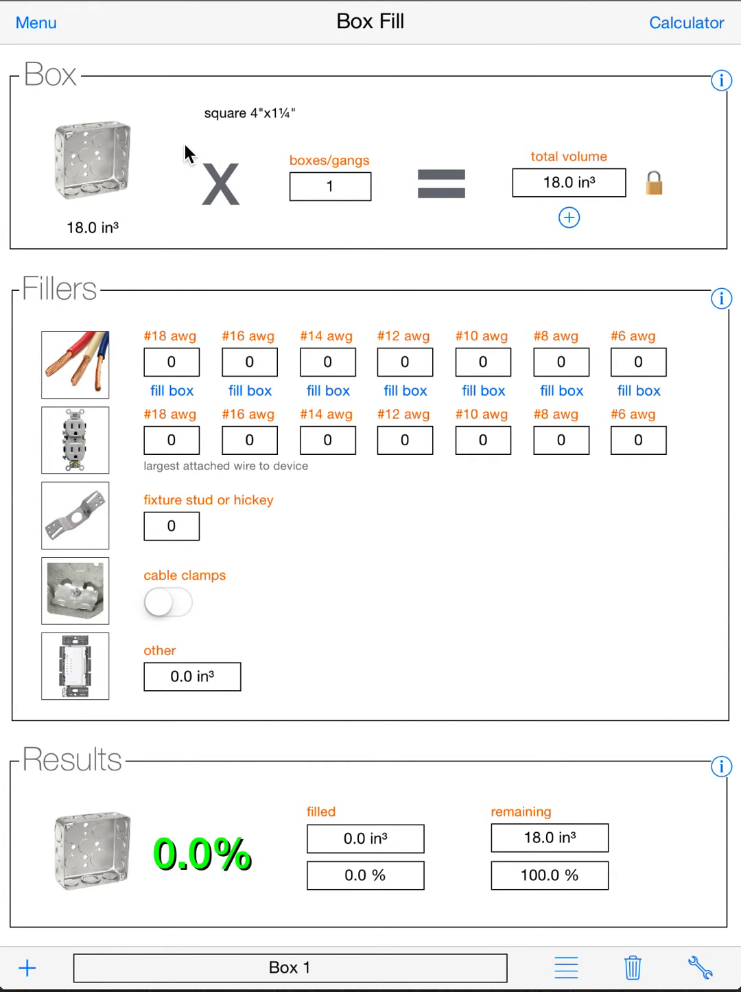
left_click(89, 175)
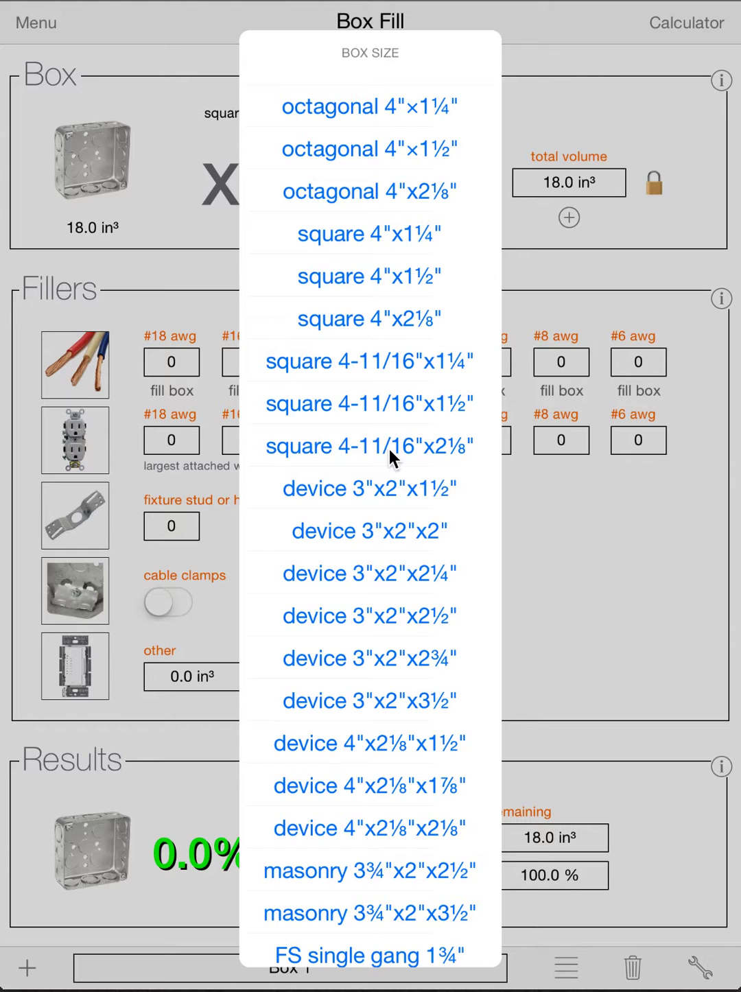
left_click(381, 318)
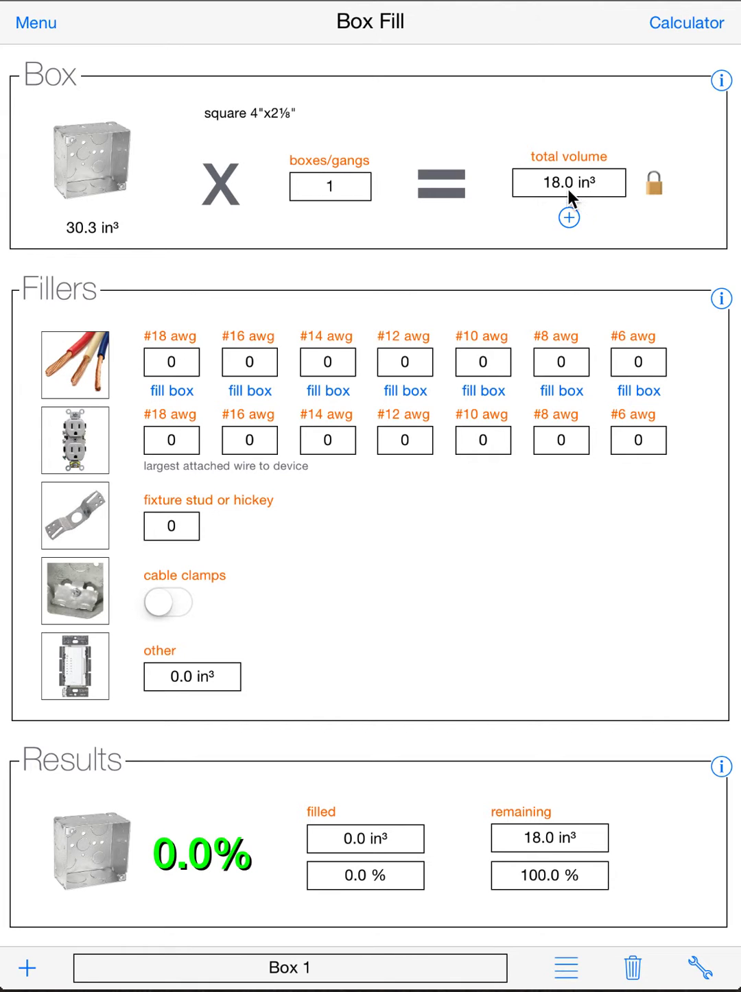
left_click(569, 218)
left_click(653, 186)
left_click(722, 81)
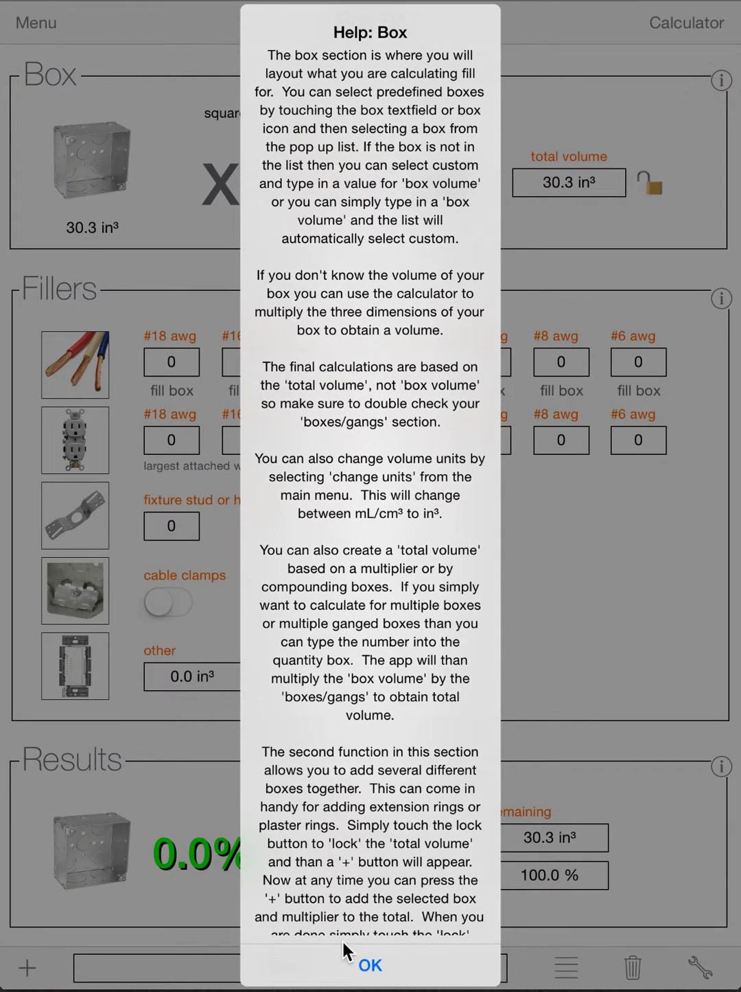
left_click(370, 966)
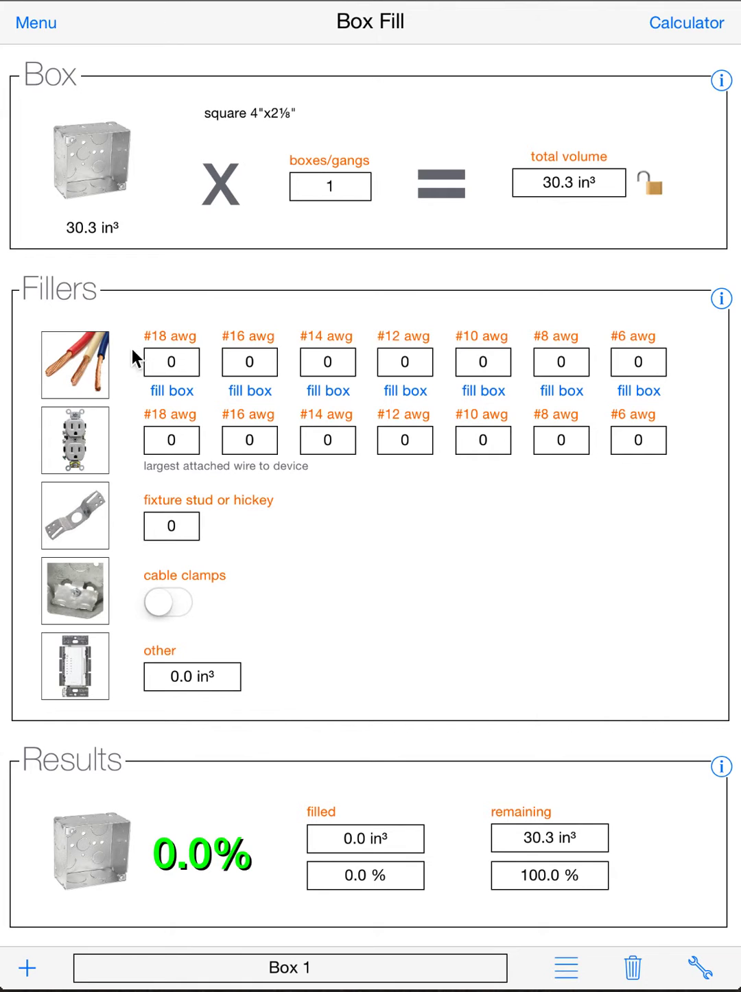
left_click(406, 361)
type("3")
key("Return")
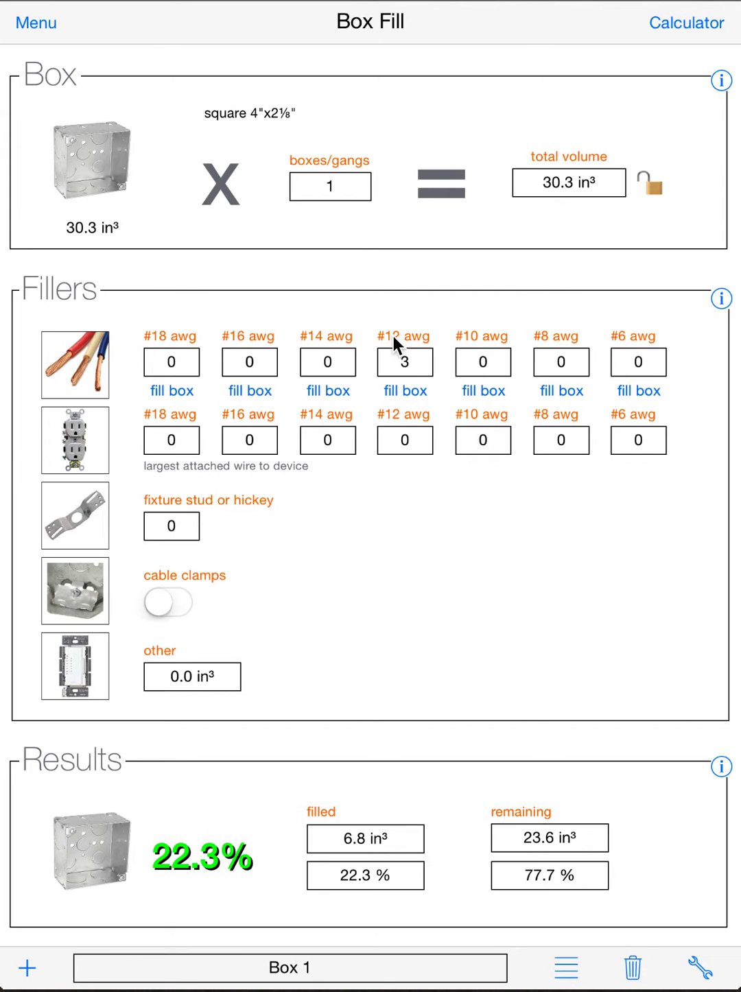
left_click(389, 391)
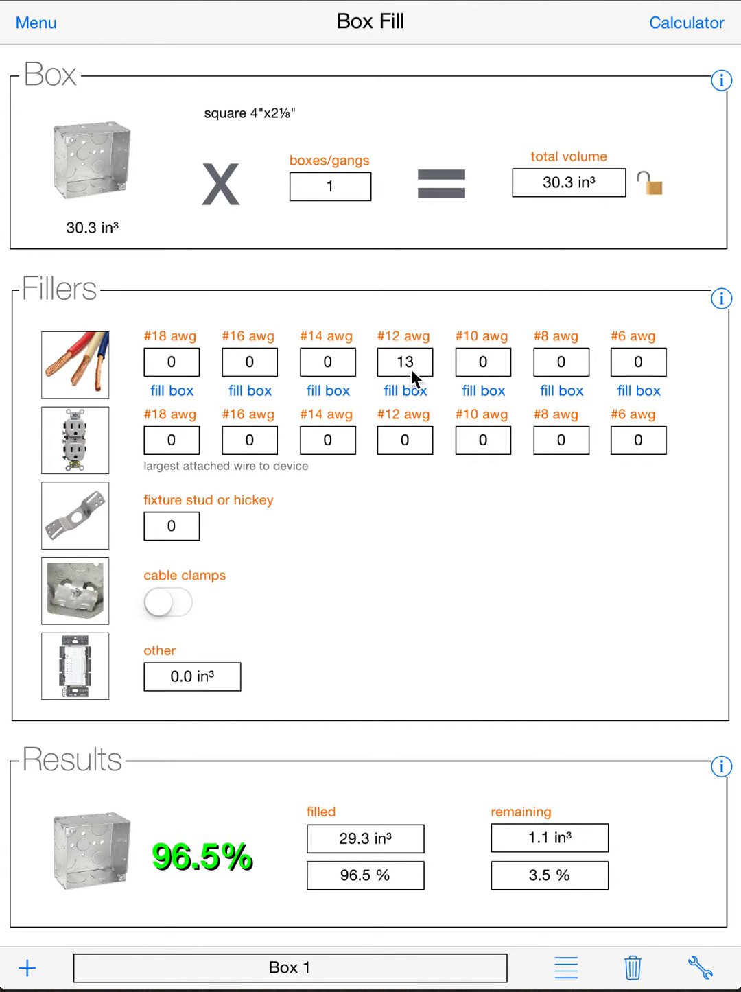
left_click(410, 367)
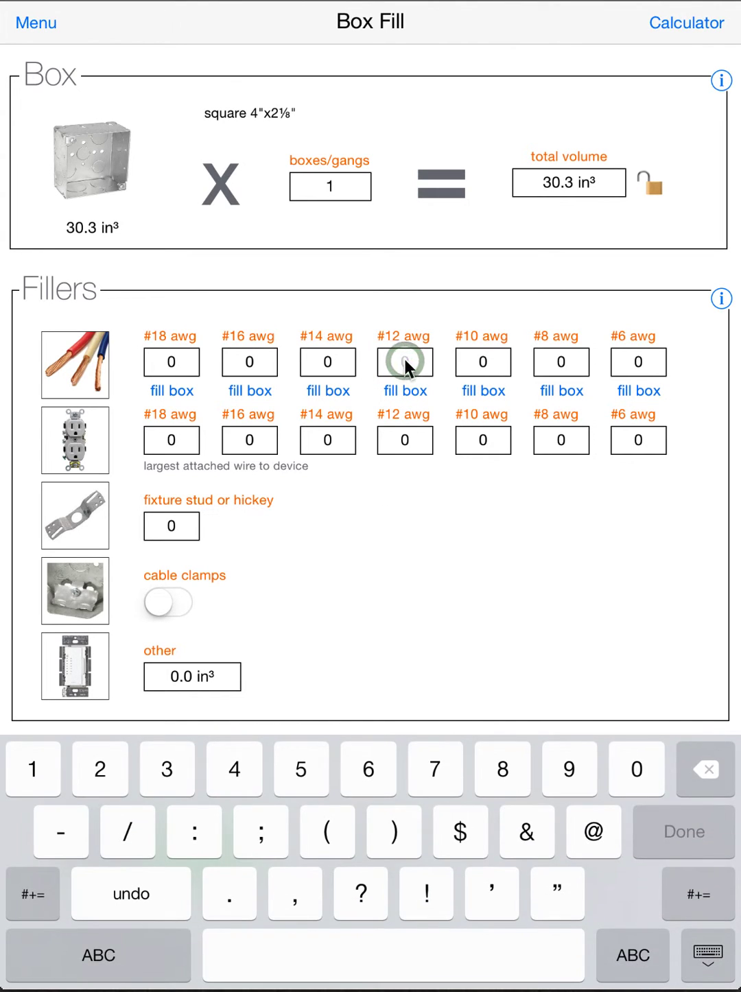
left_click(404, 358)
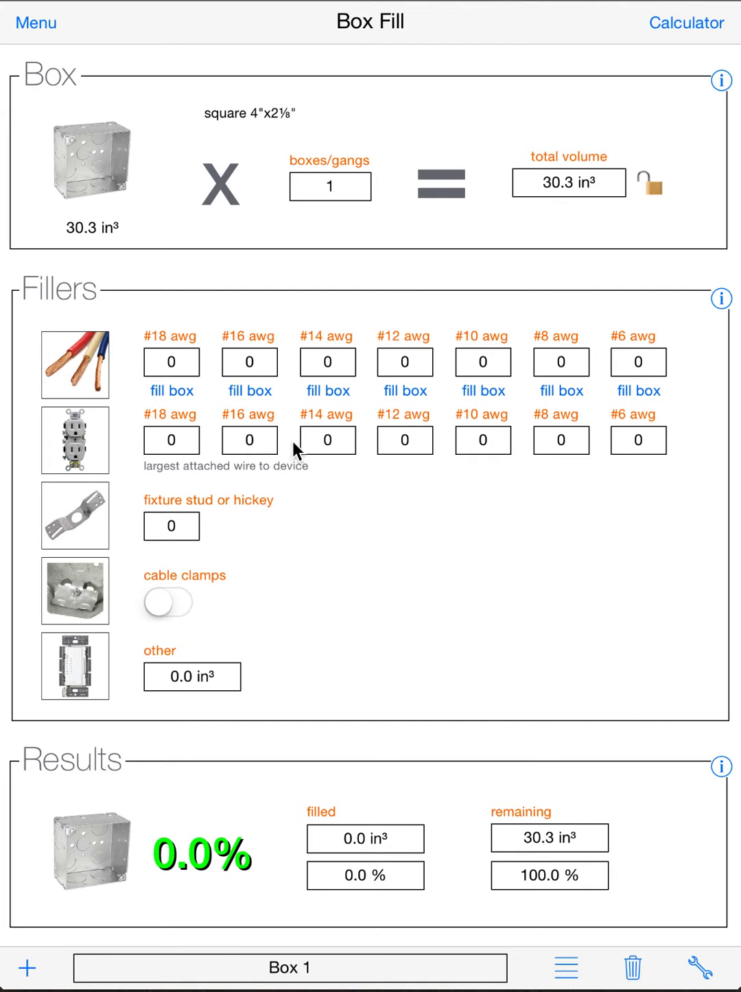
Count one device on #12 awg wire and one device on #10 awg wire
left_click(408, 437)
type("1")
key("Return")
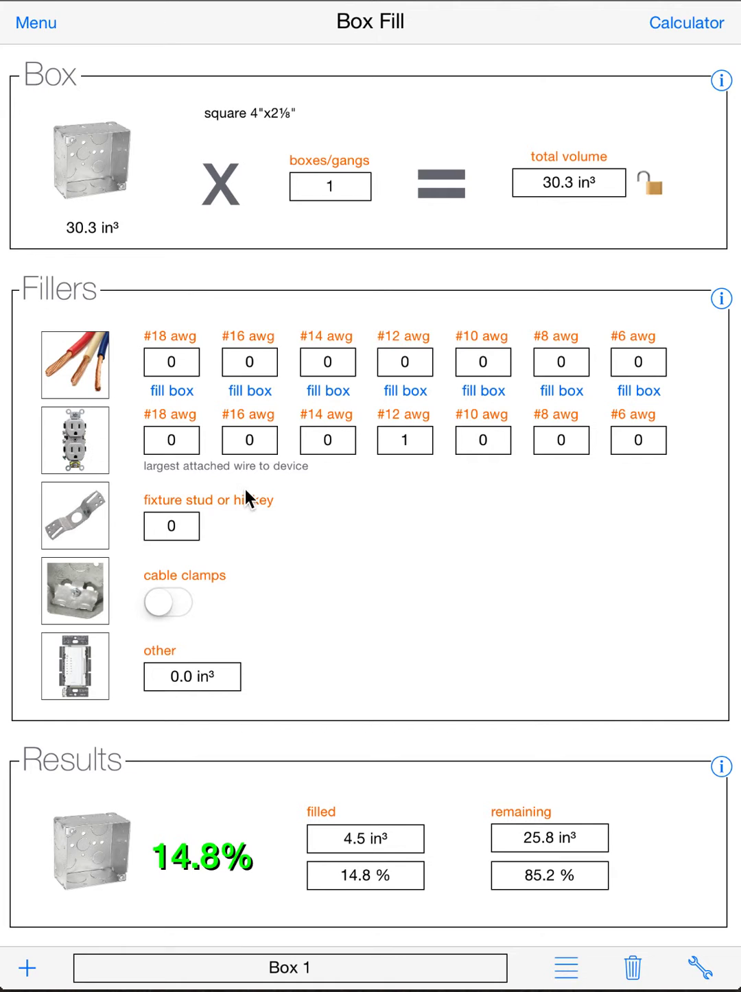
left_click(486, 439)
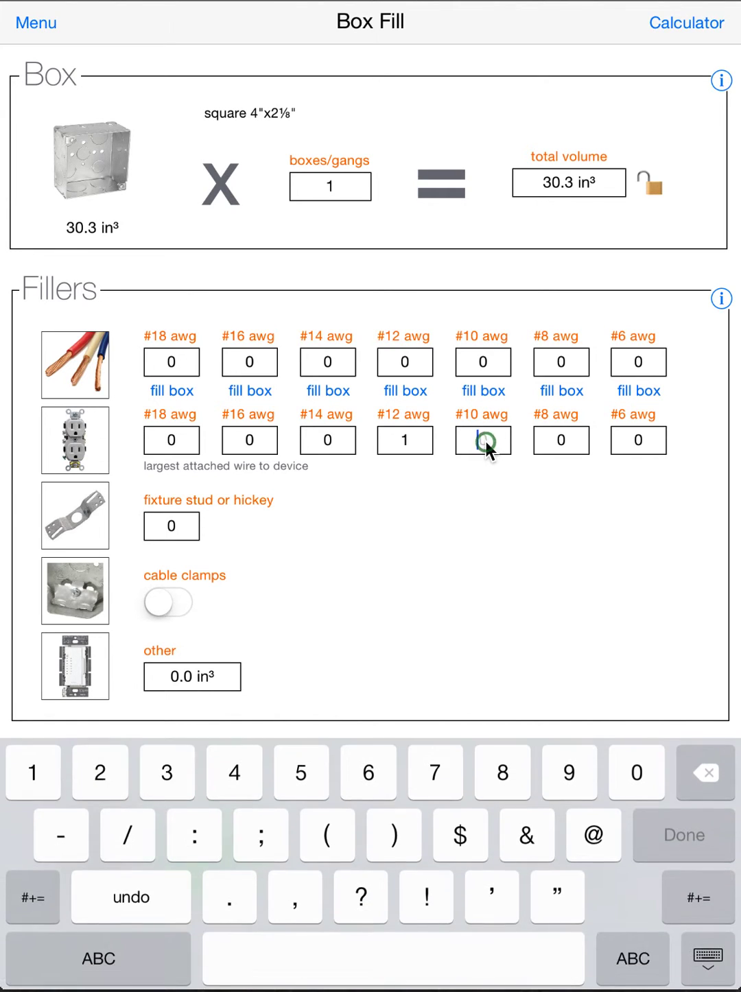
type("1")
key("Return")
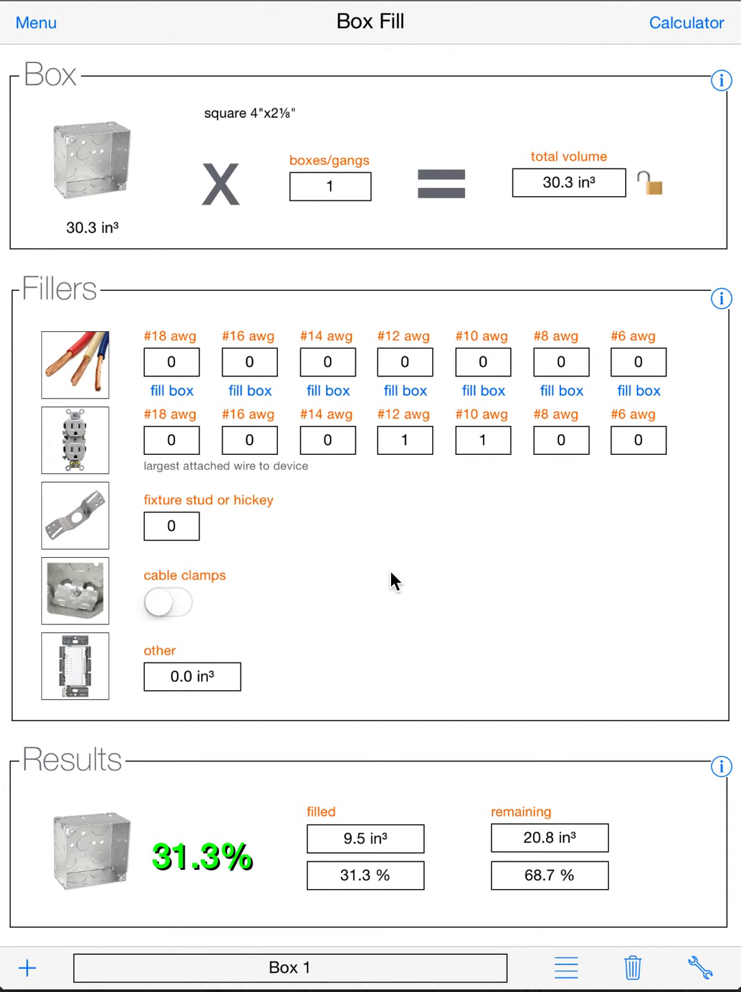
Try fill box for #12 awg wires, then reset the #12 awg wire count to 0
left_click(410, 389)
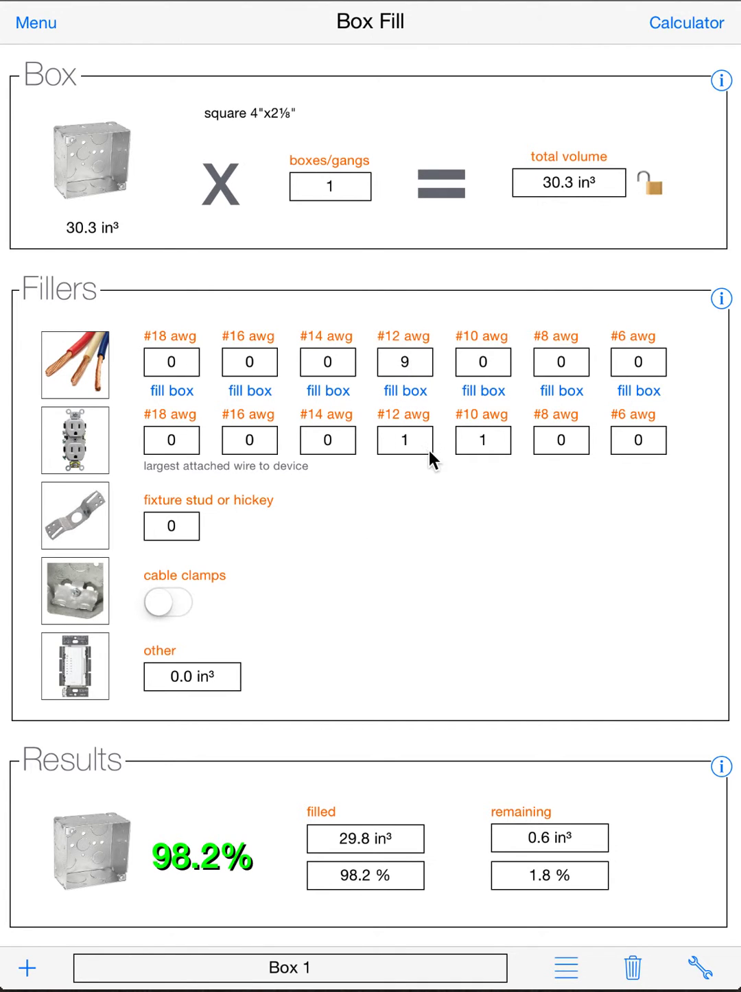
left_click(410, 361)
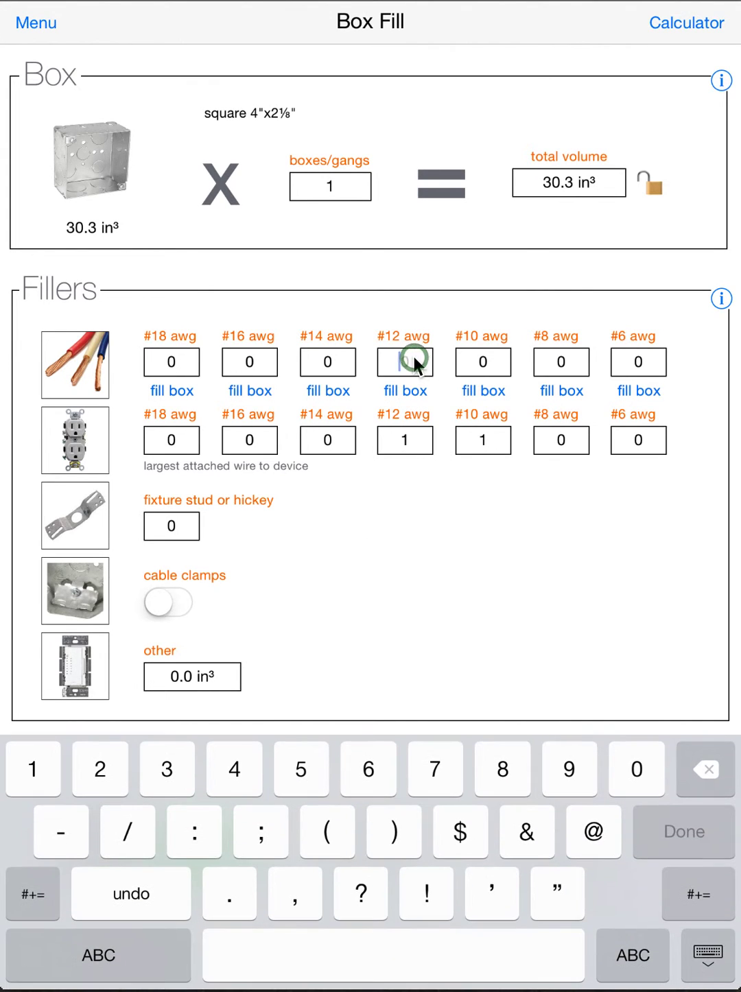
type("0")
key("Return")
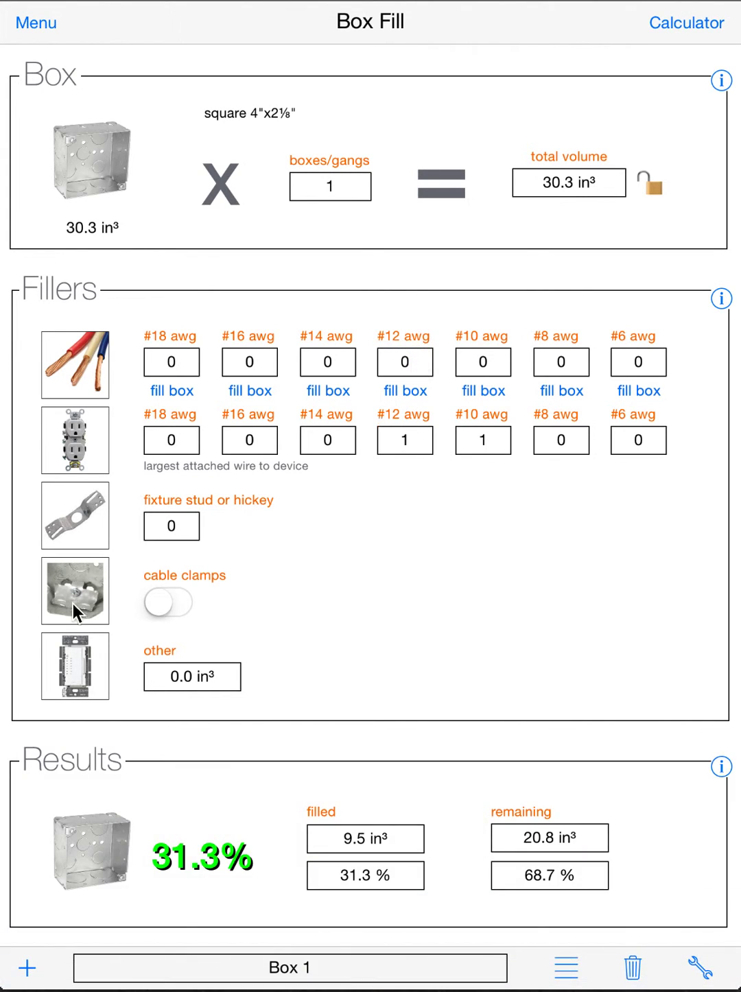
Add one fixture stud and switch on cable clamps
left_click(186, 526)
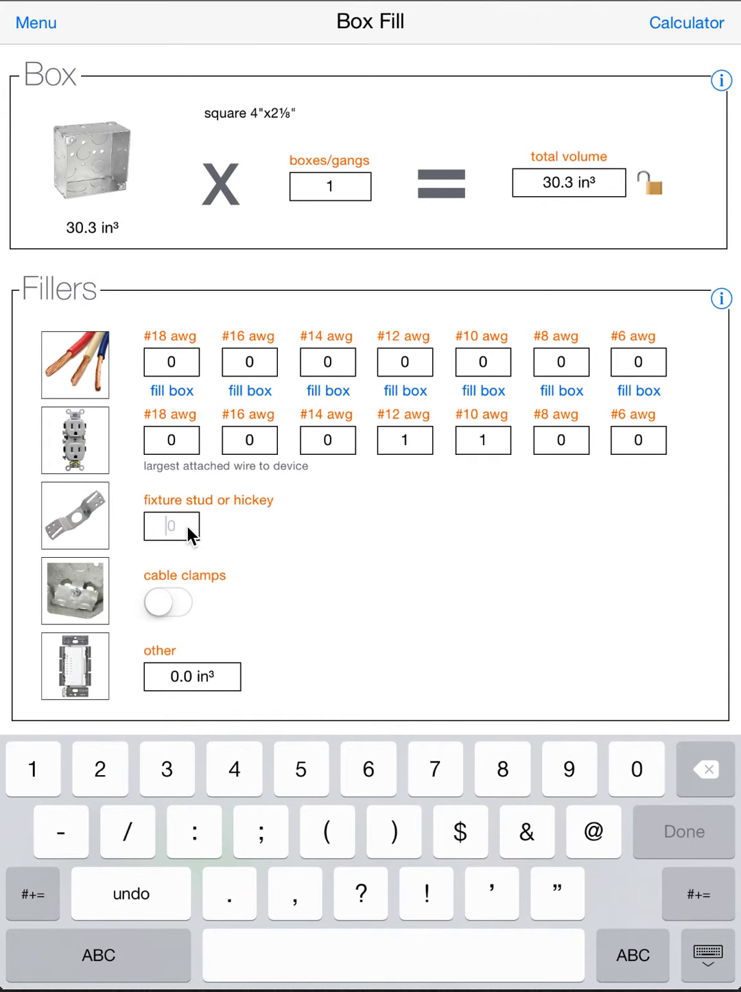
type("1")
key("Return")
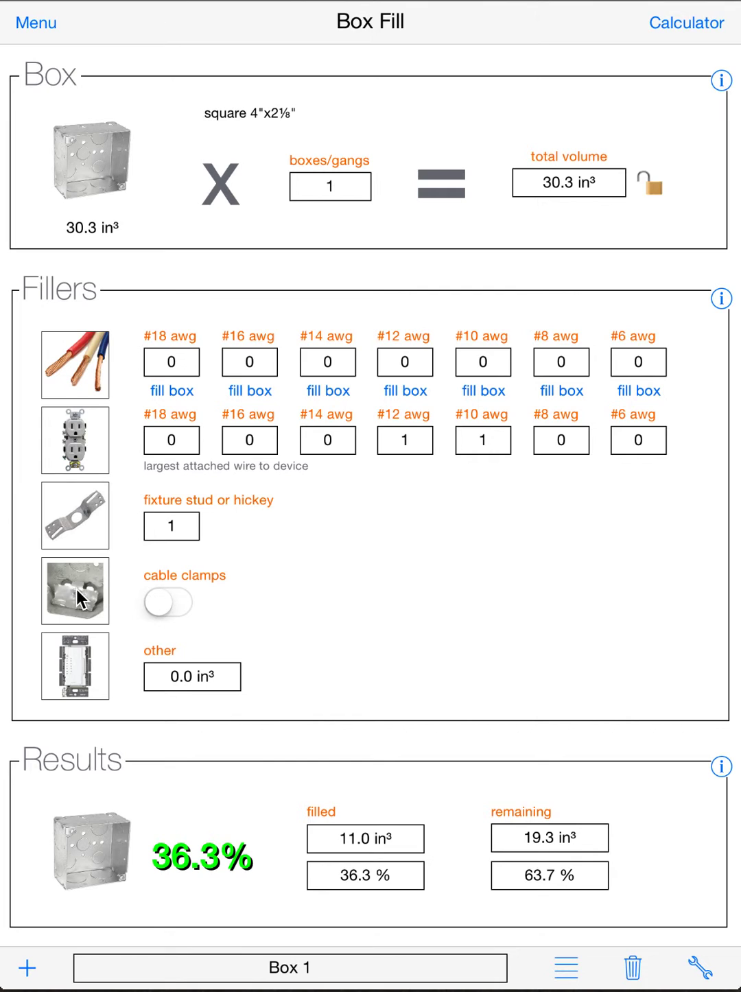
left_click(182, 601)
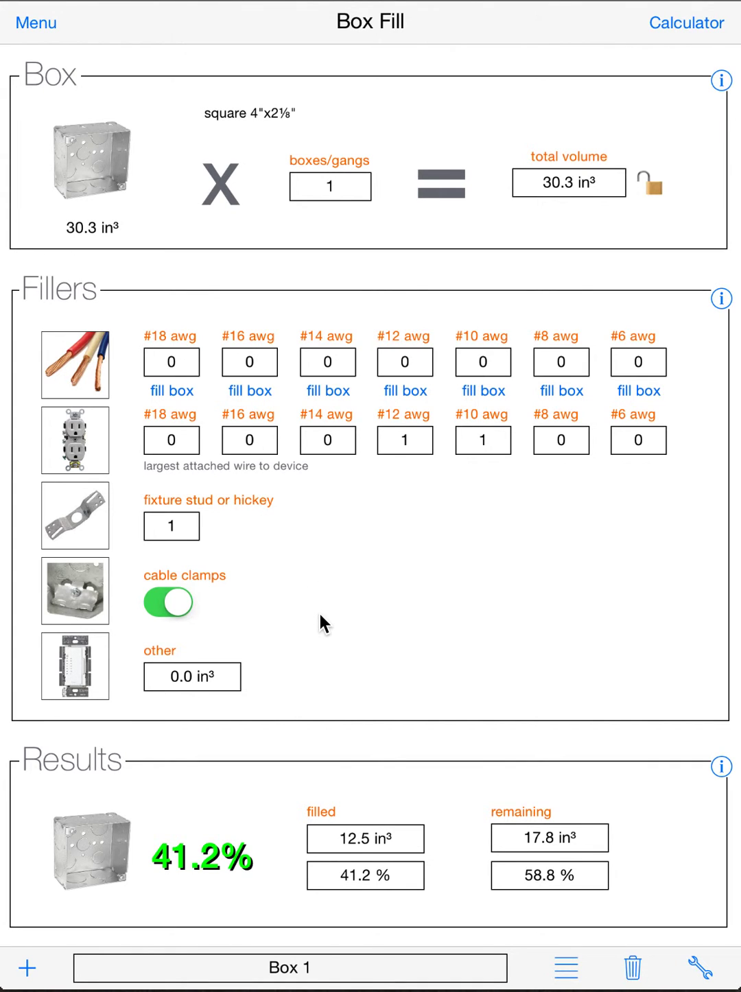
Enter 100 in³ as other filler, then clear it back to zero
left_click(168, 679)
type("10")
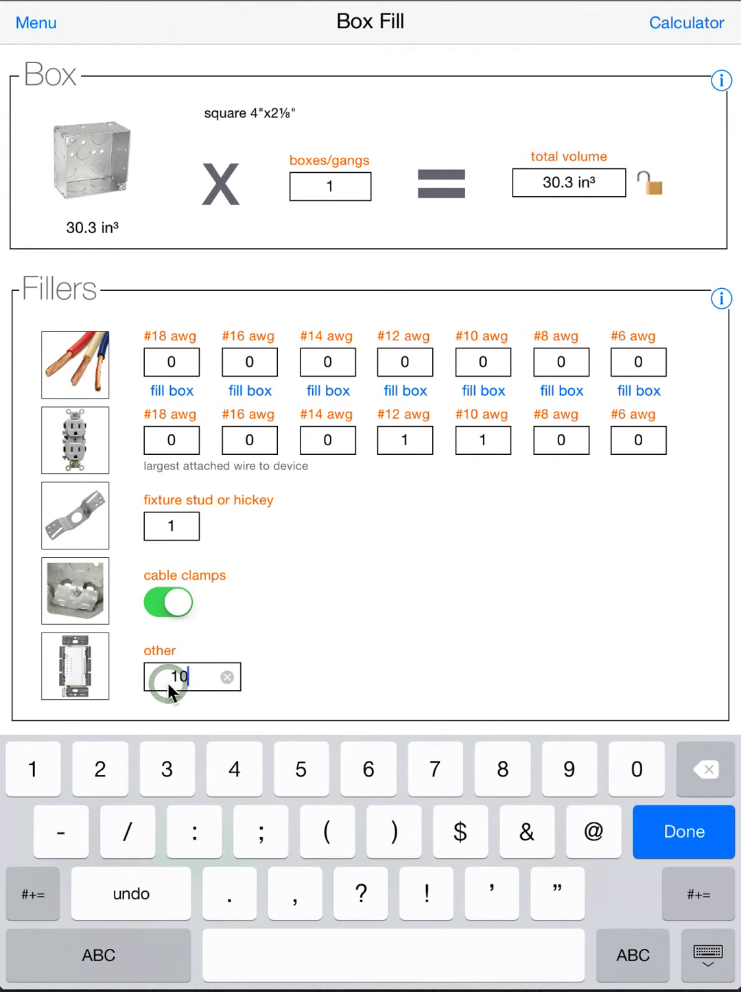
type("0")
key("Return")
left_click(168, 676)
key("Return")
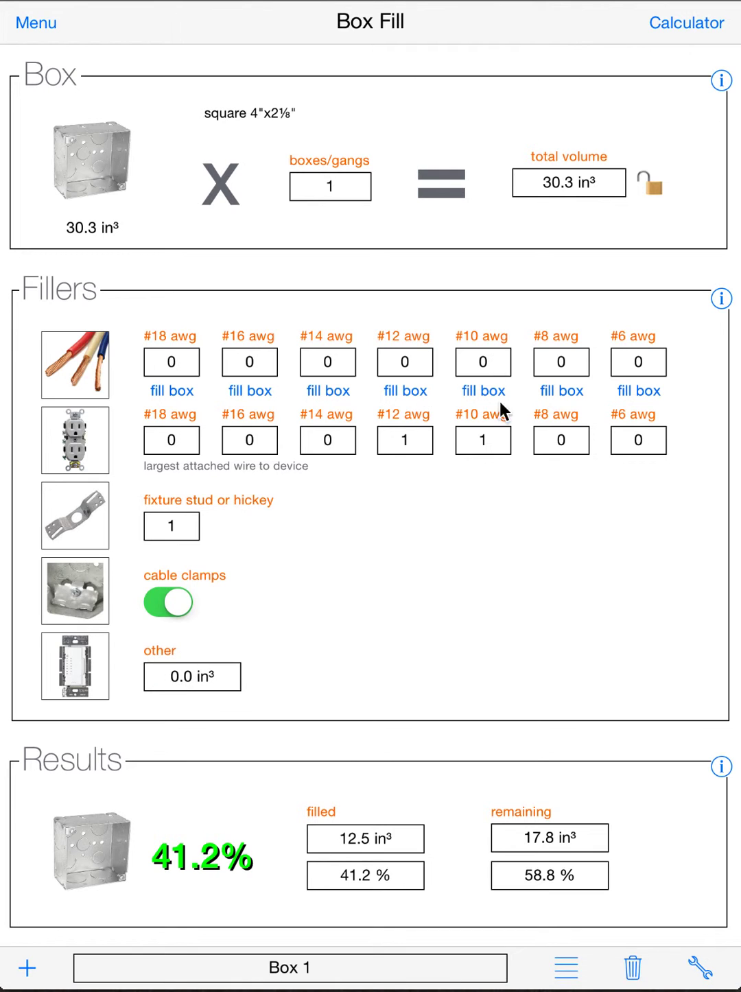
left_click(721, 297)
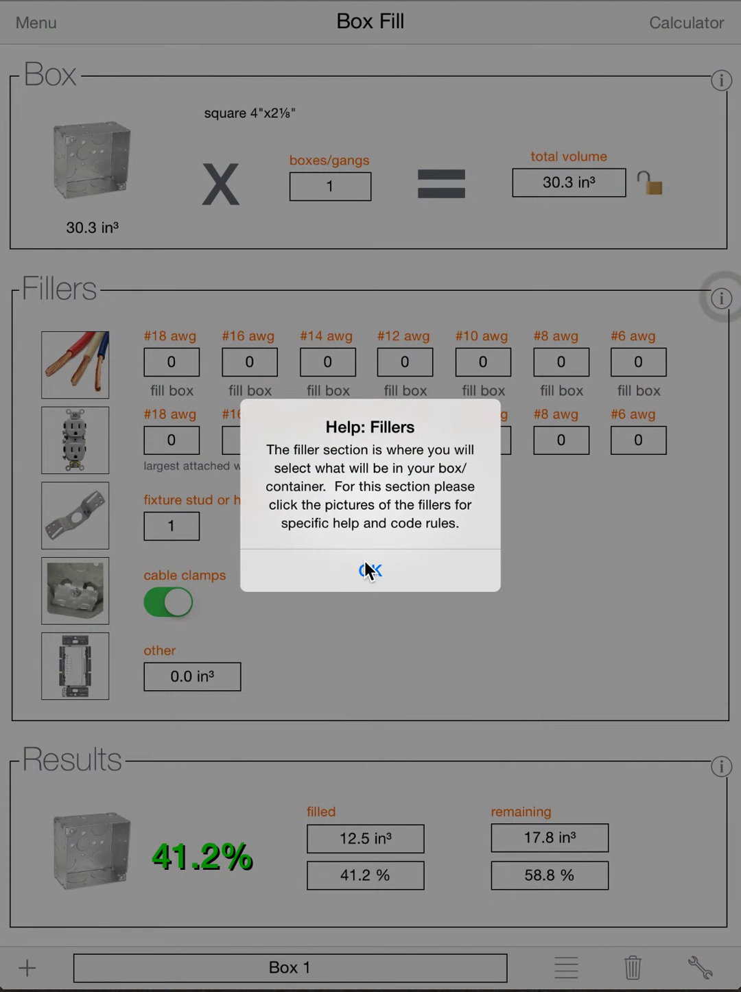
left_click(369, 571)
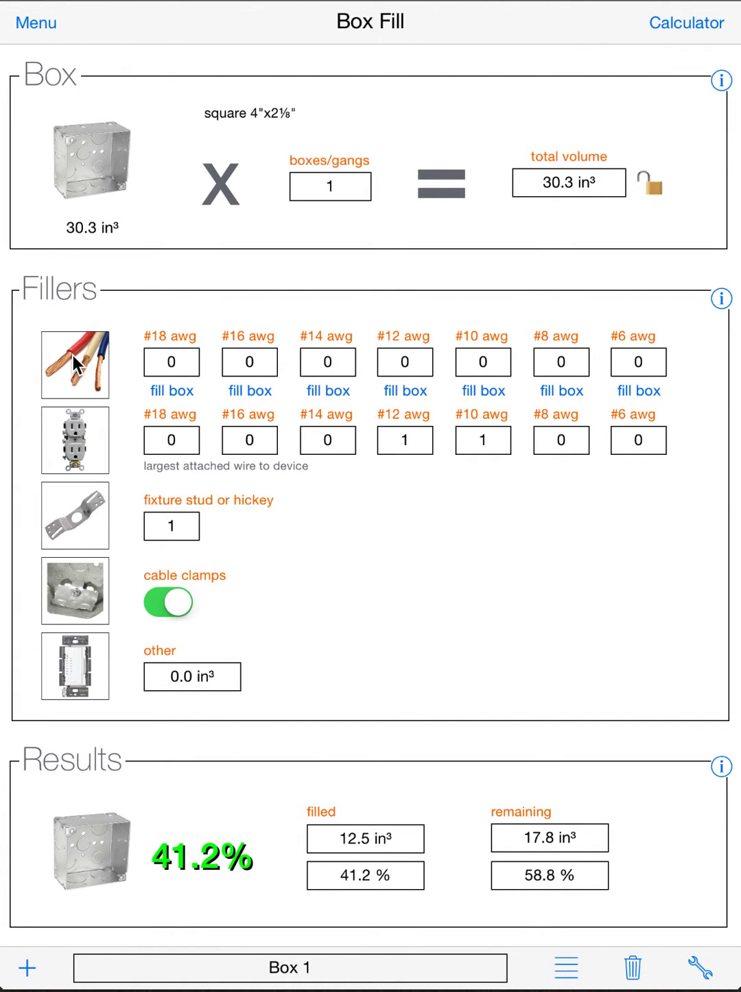
left_click(77, 379)
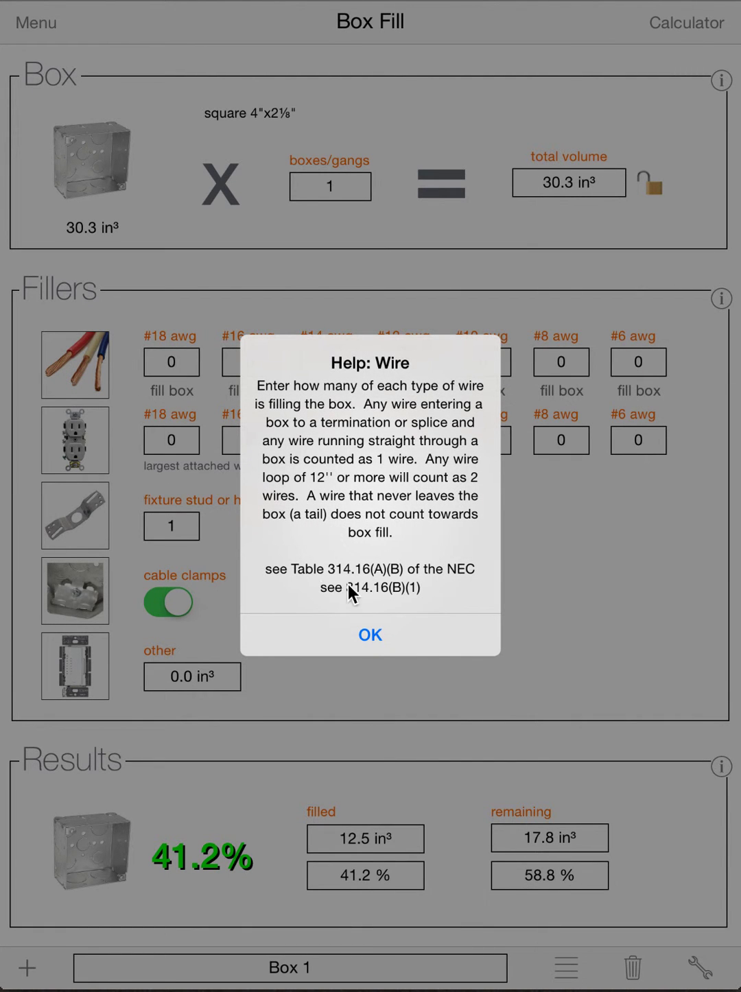
left_click(369, 632)
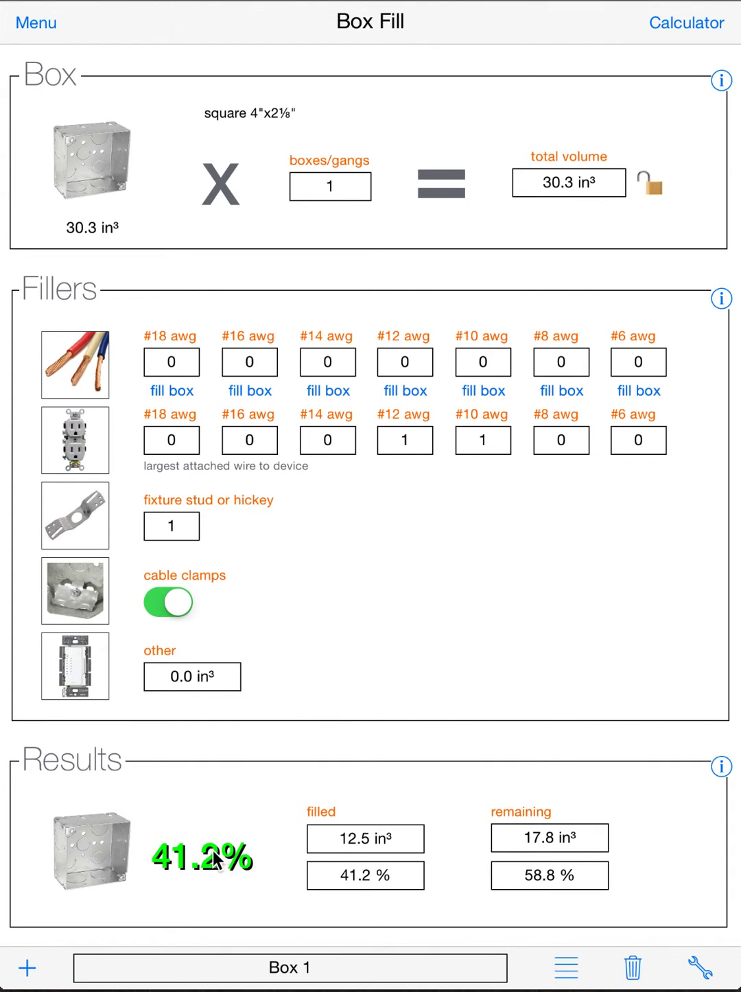
left_click(193, 676)
type("100")
key("Return")
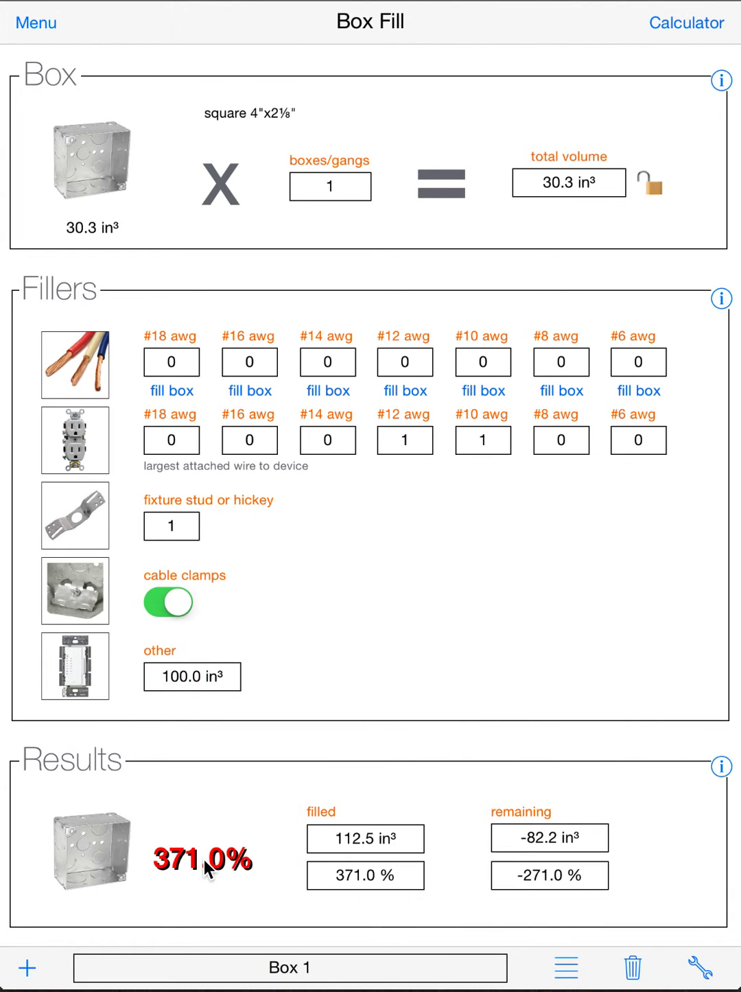
left_click(190, 678)
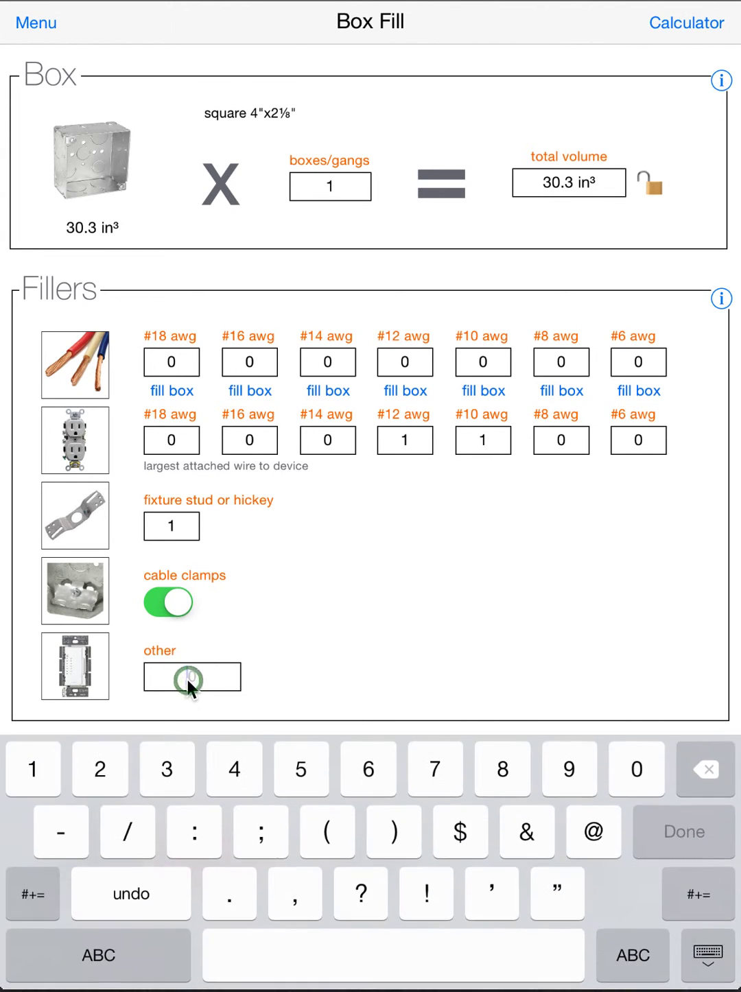
key("Return")
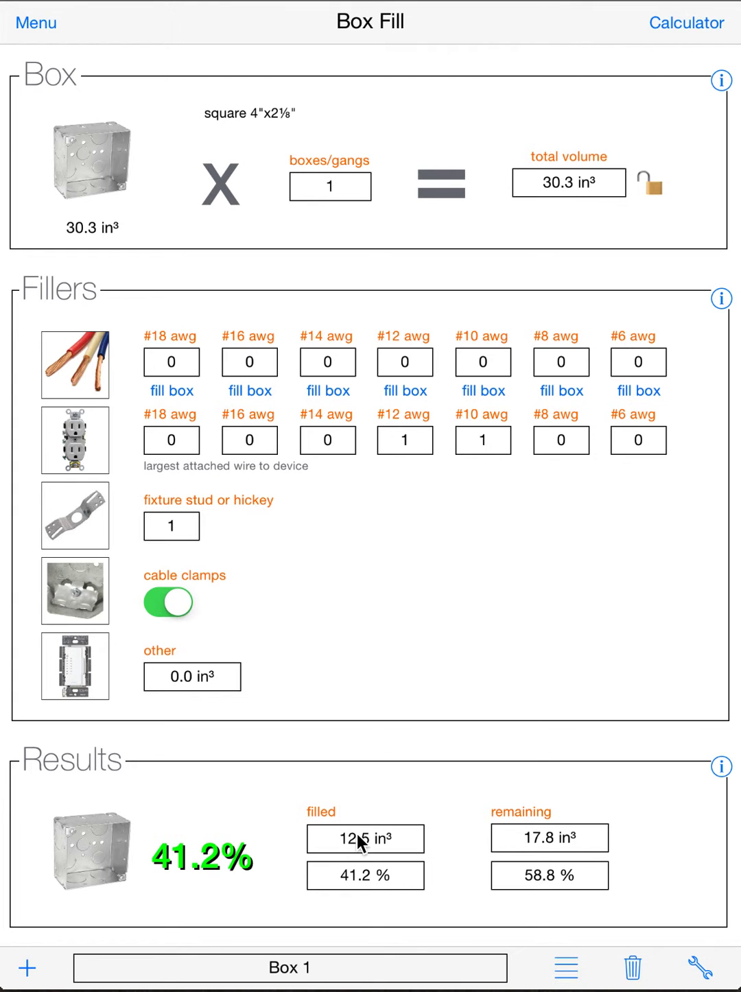
Switch volumes to cm³ through Menu > change units, then read and dismiss the Results help
left_click(27, 27)
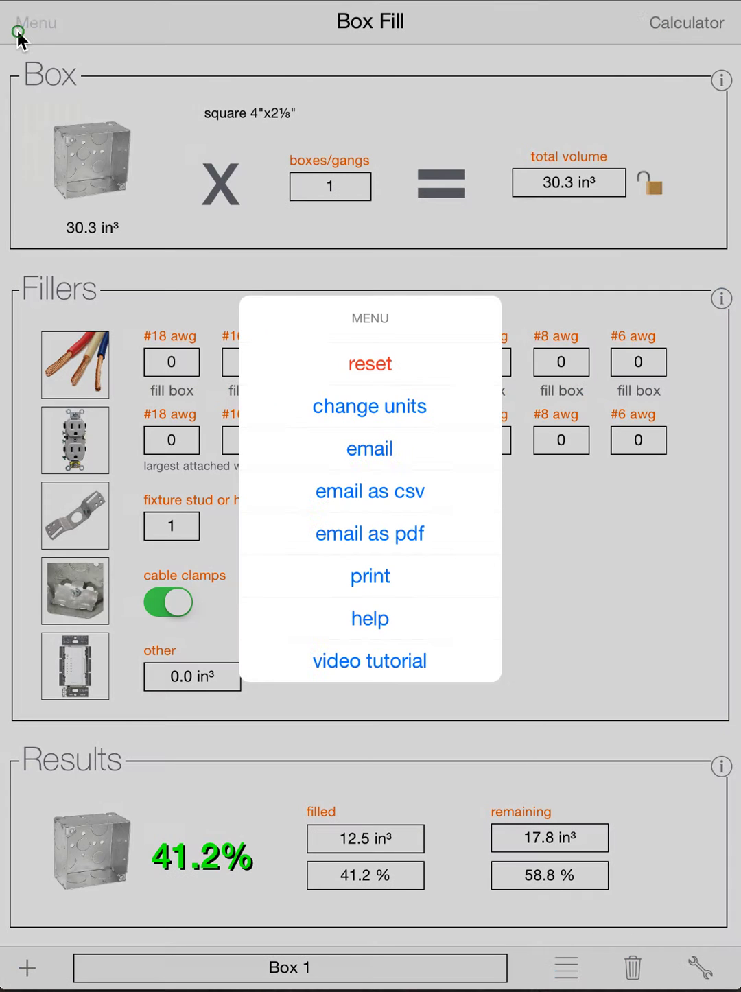
left_click(336, 413)
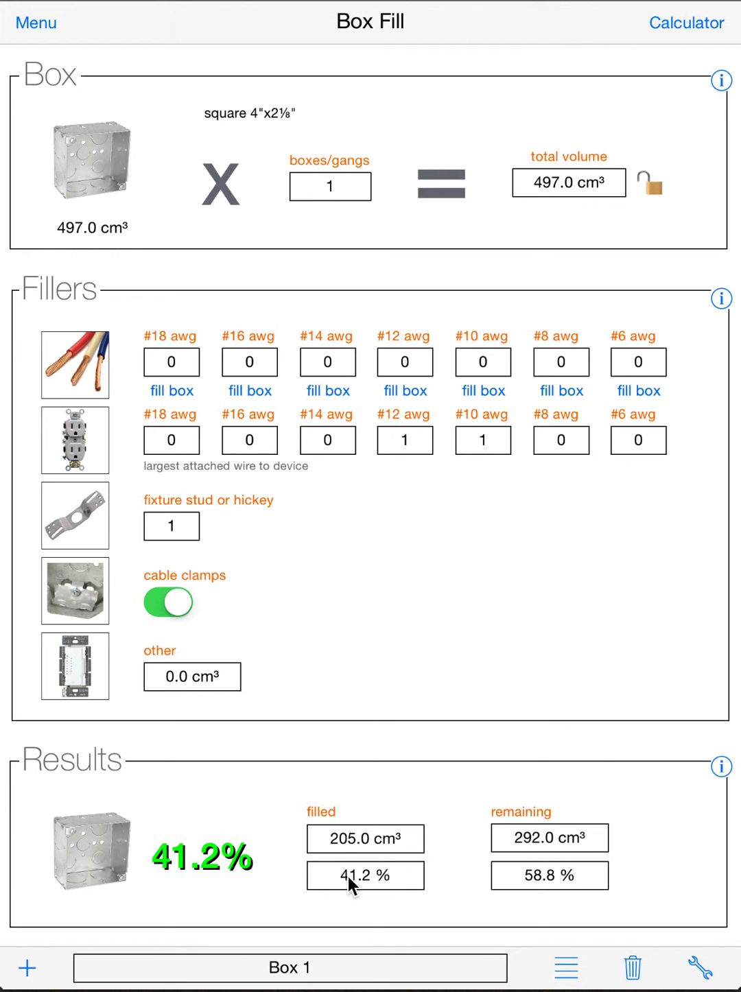
left_click(721, 766)
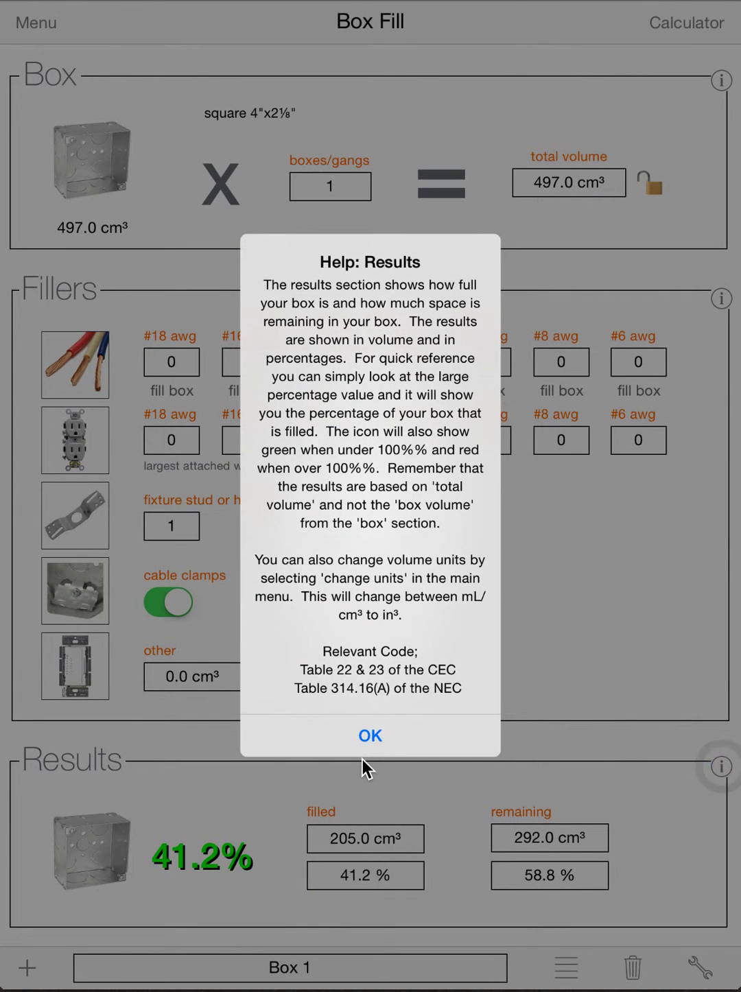
left_click(364, 734)
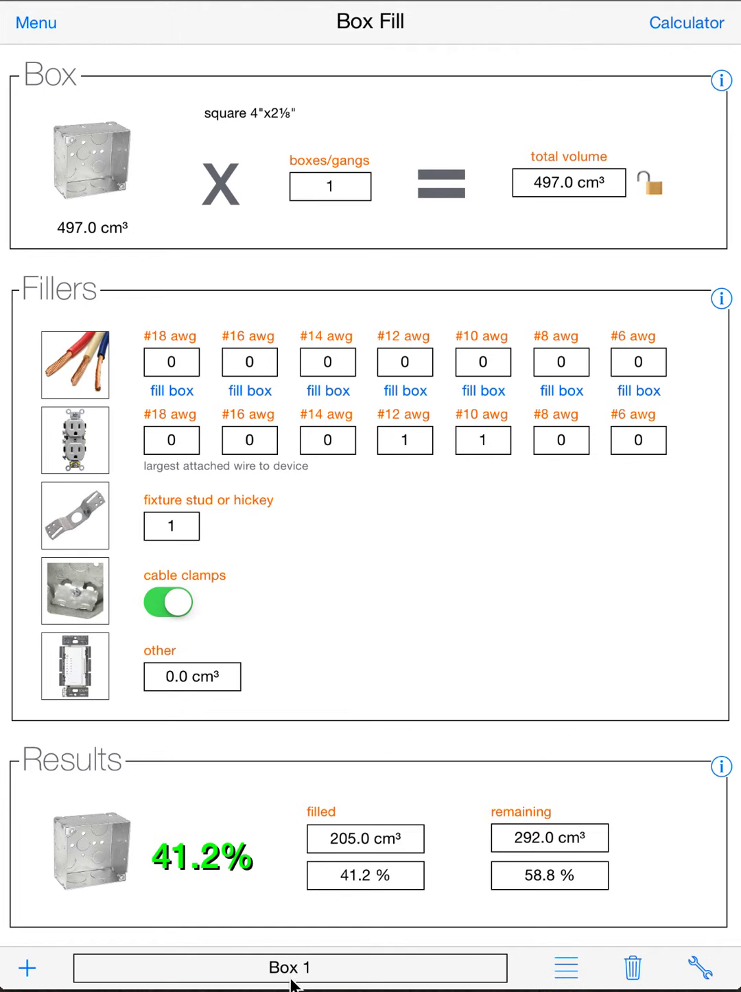
Add a new box, then switch between Box 1 and Box 2 in the saved-box list
left_click(37, 970)
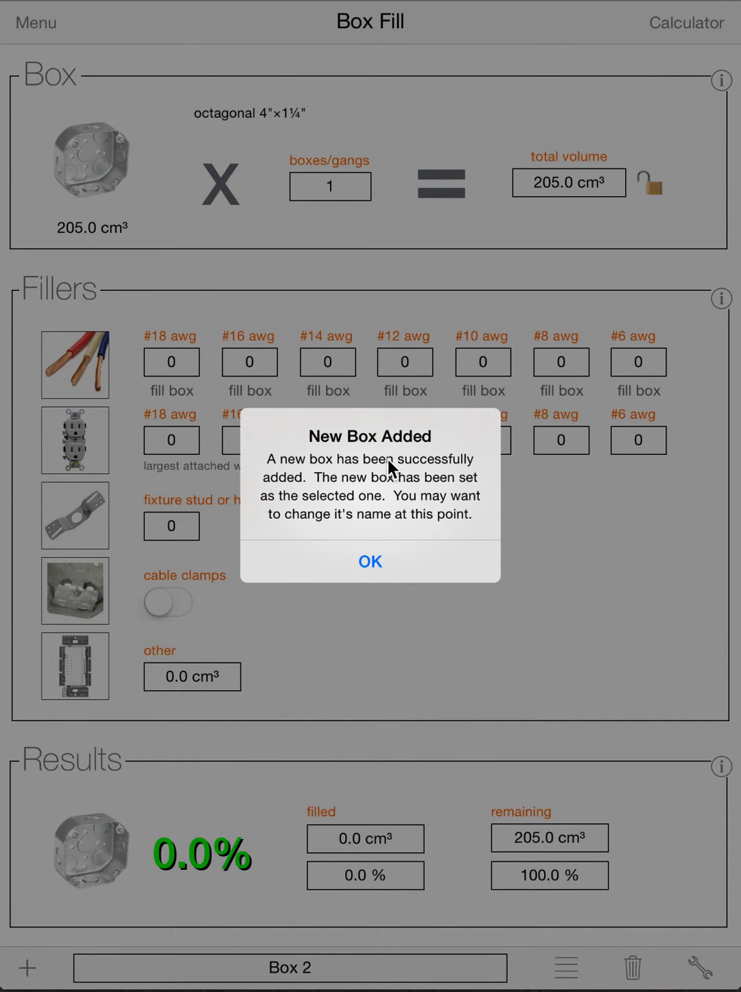
left_click(371, 565)
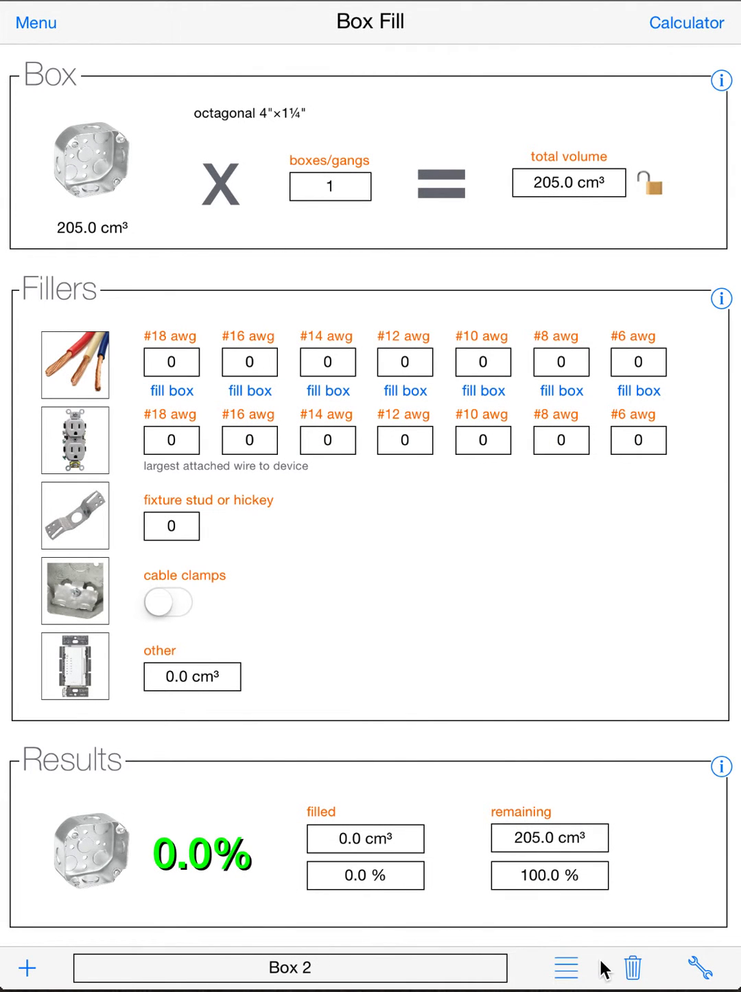
left_click(565, 963)
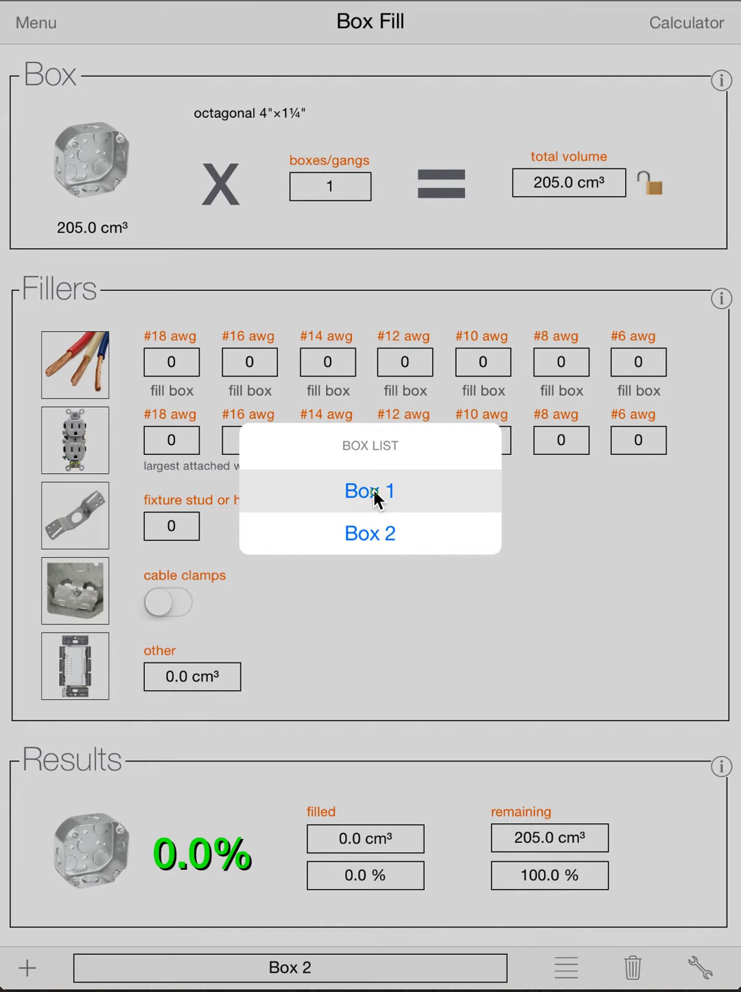
left_click(373, 492)
left_click(568, 968)
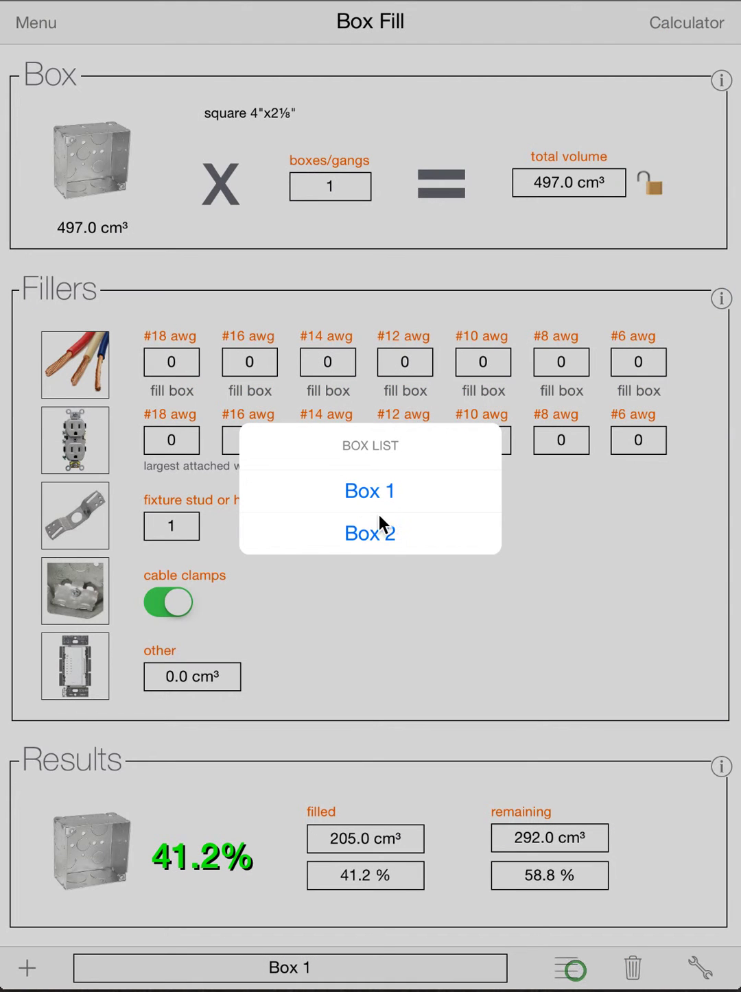
left_click(384, 532)
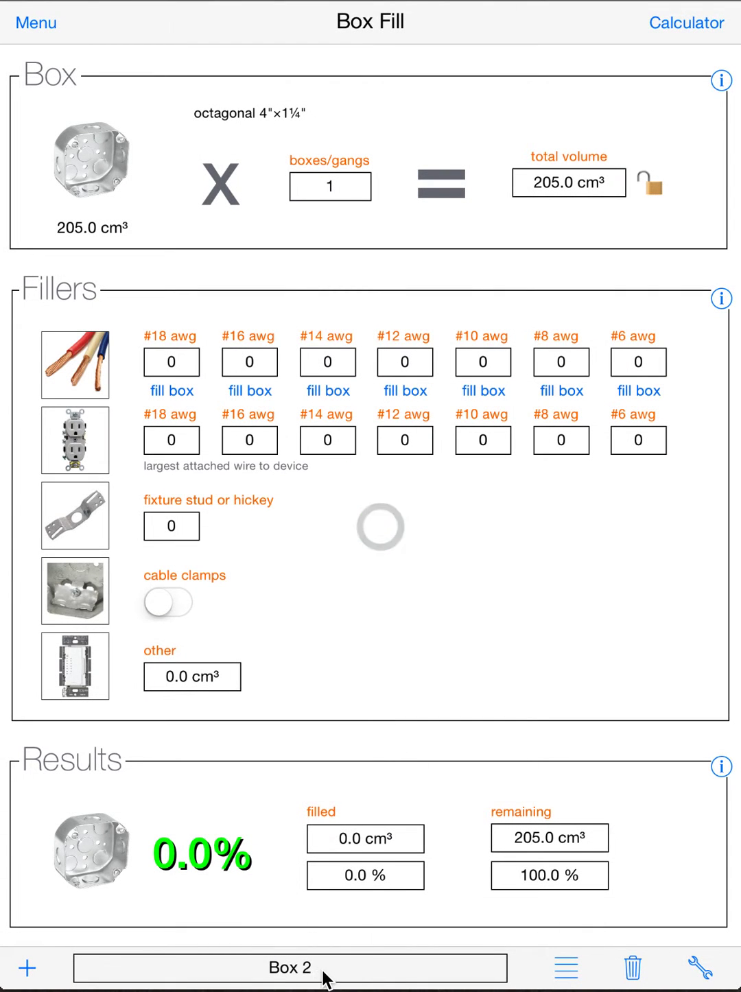
Rename Box 2 to 'Box above kitchen ceiling'
left_click(297, 970)
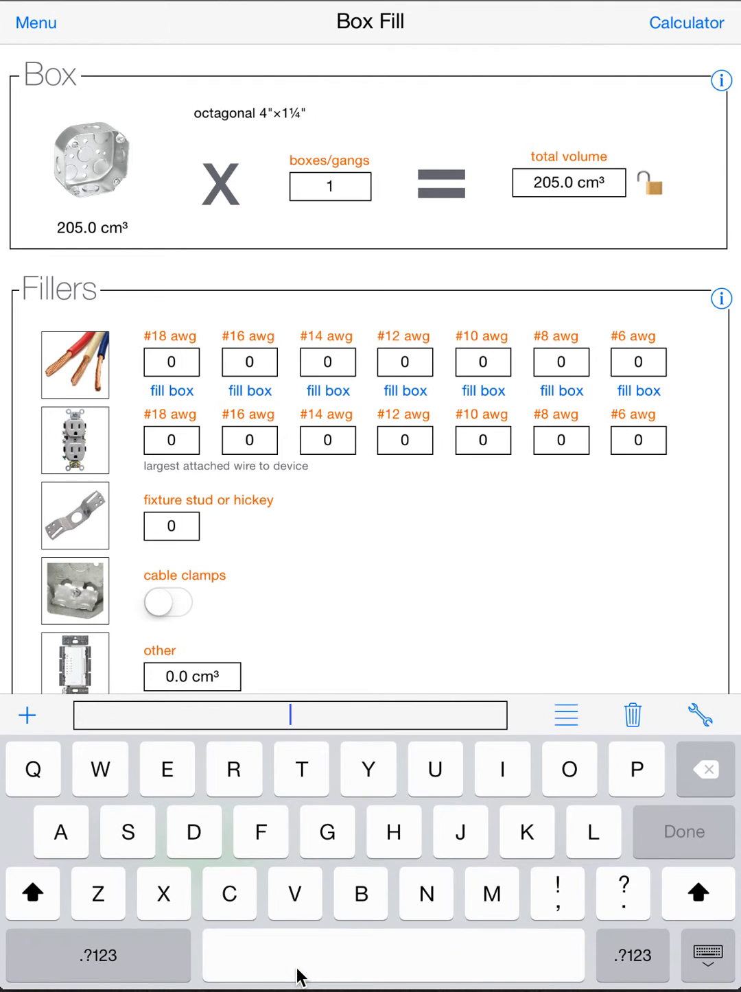
type("Bo")
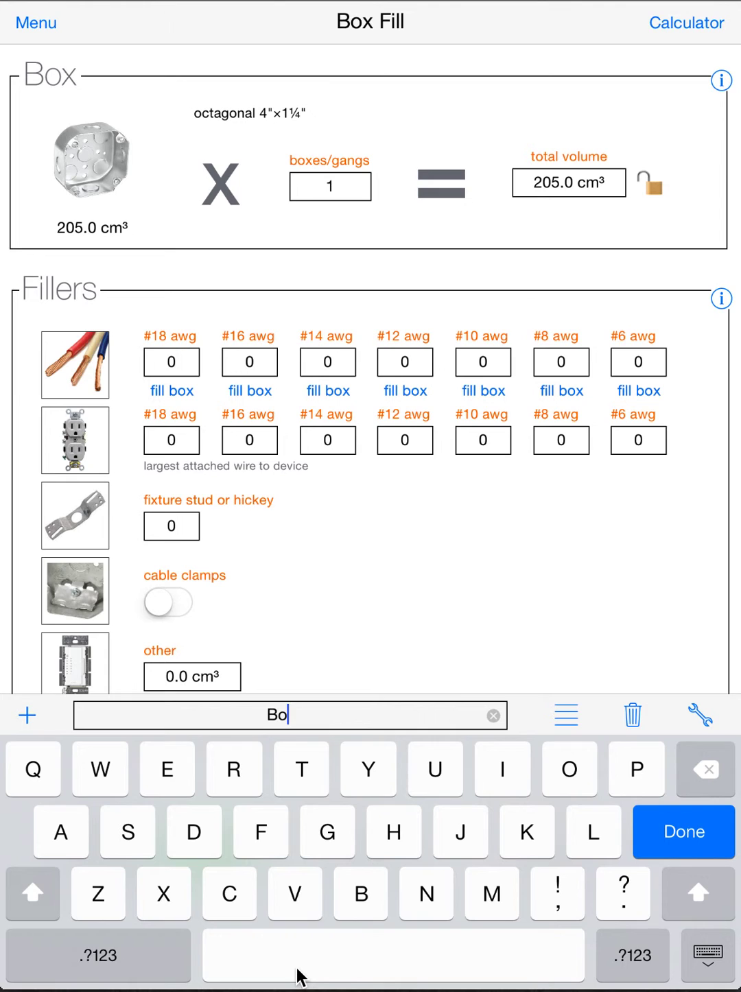
type("x above kitchen")
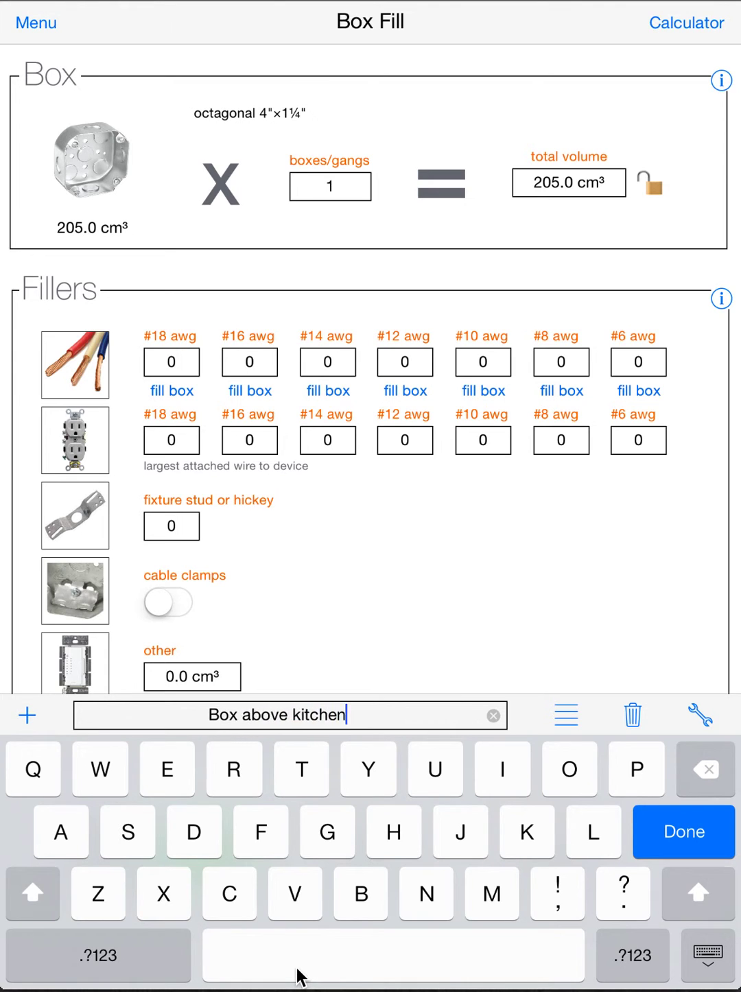
type(" ceiling")
key("Return")
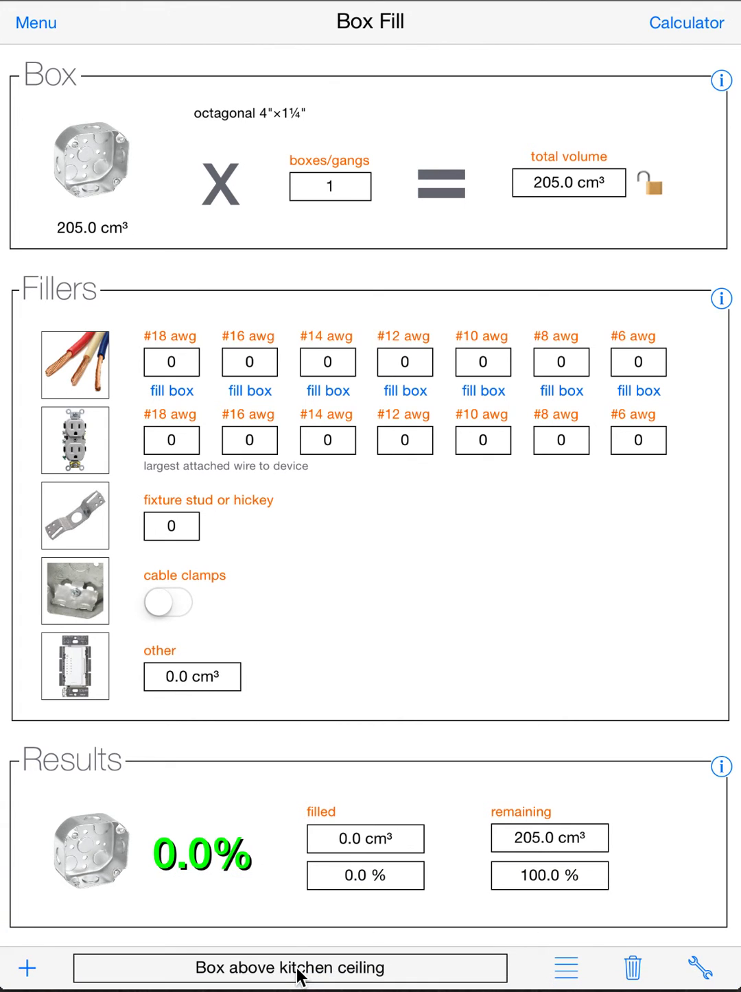
left_click(569, 964)
Select Box 1 from the saved-box list and delete it
left_click(392, 501)
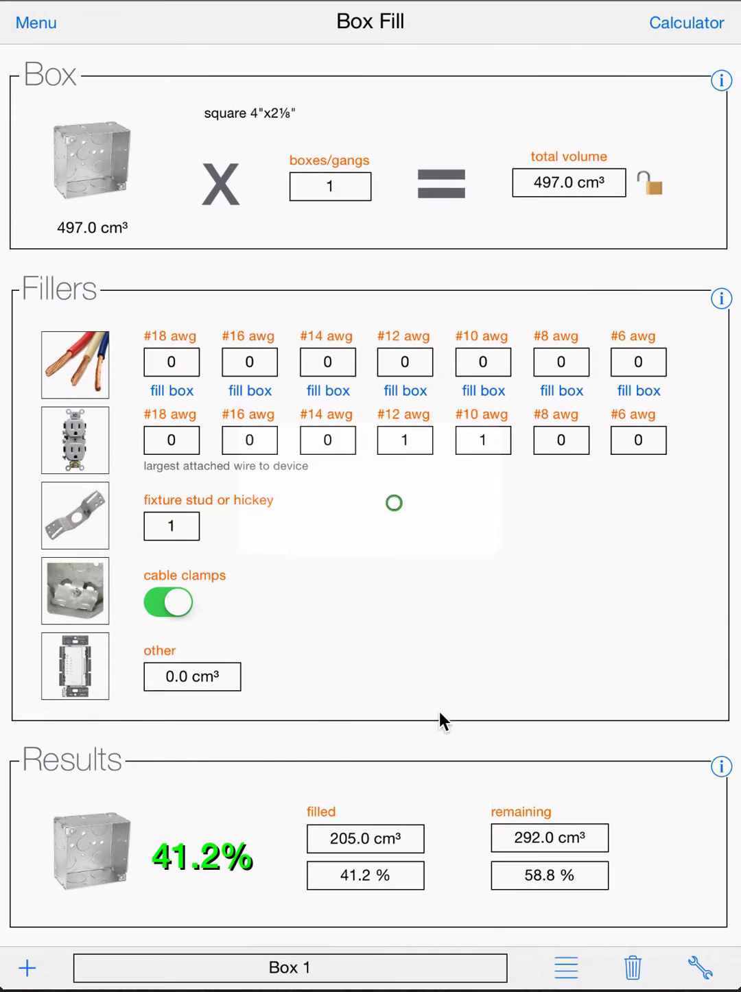
left_click(564, 969)
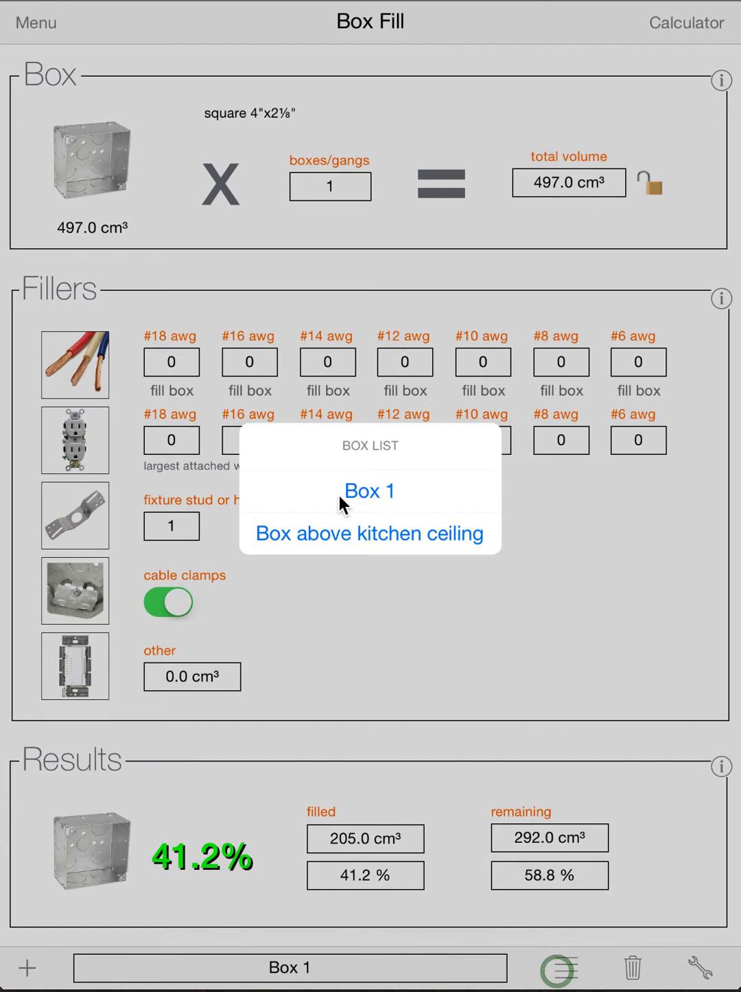
left_click(338, 492)
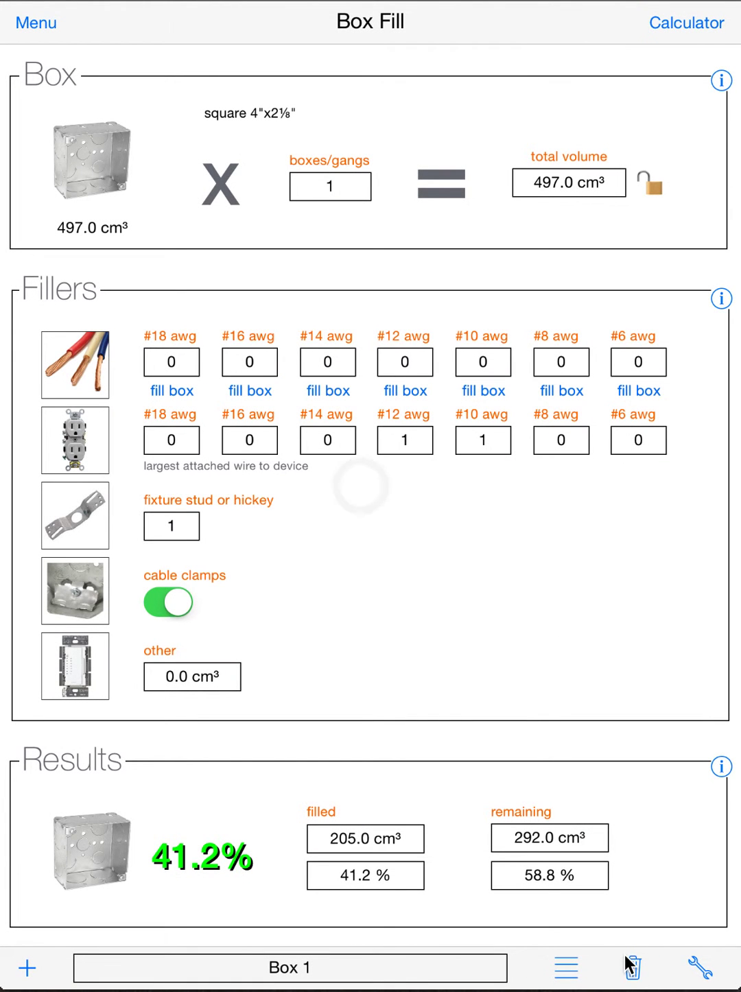
left_click(630, 965)
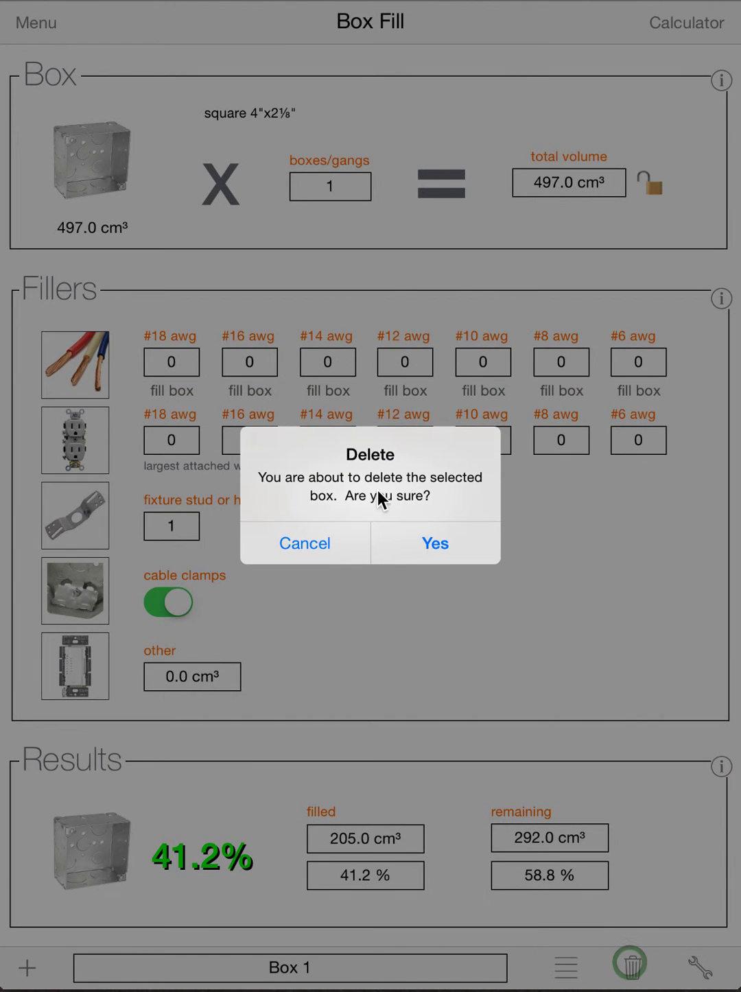
left_click(439, 543)
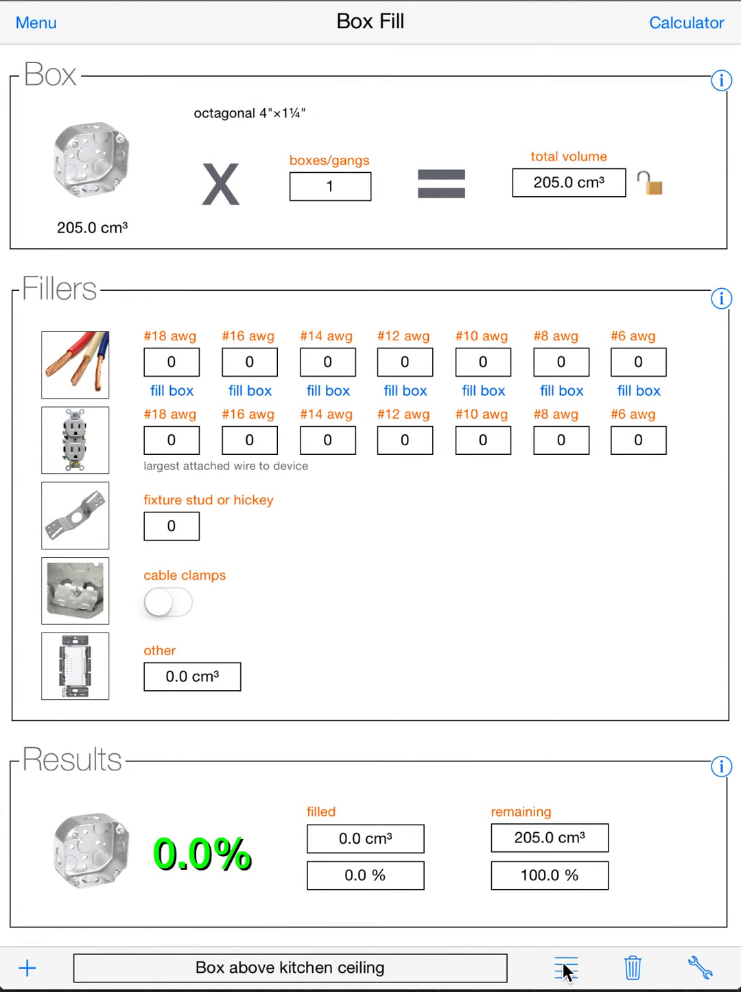
Try deleting the last remaining box, 'Box above kitchen ceiling', and dismiss the cannot-delete warning
left_click(564, 968)
left_click(380, 517)
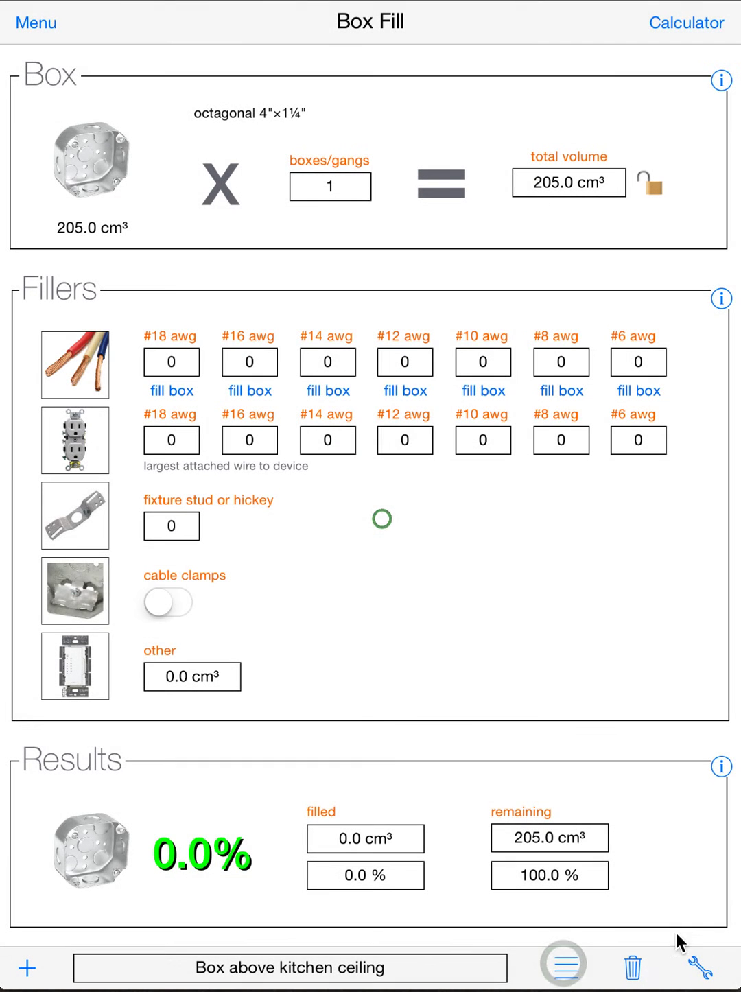
left_click(634, 967)
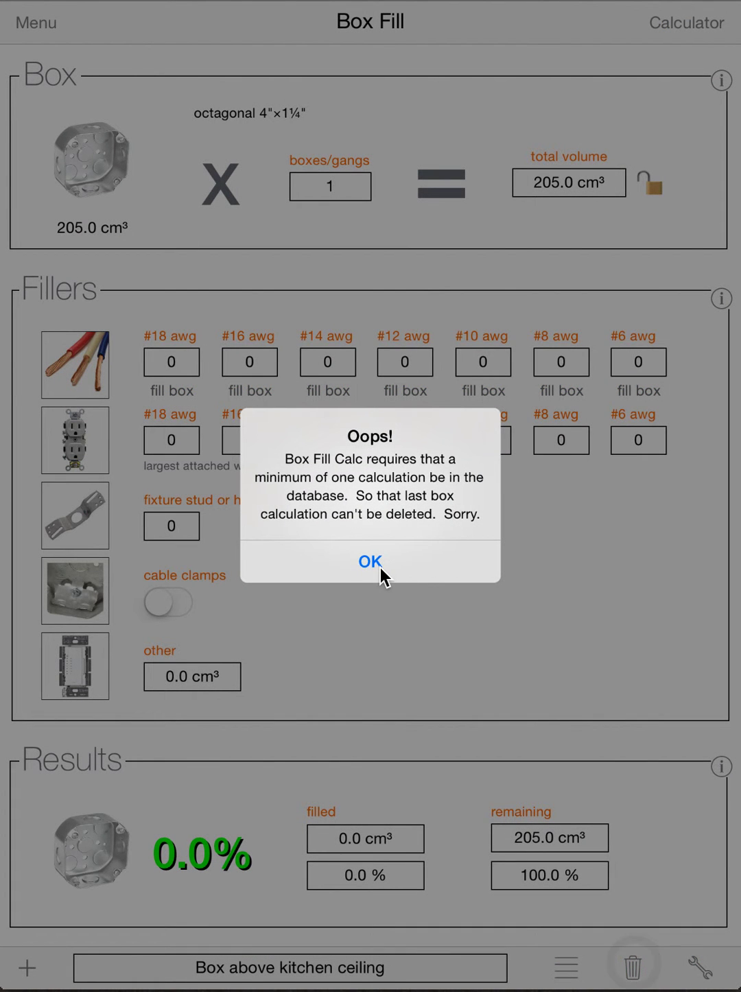
left_click(380, 569)
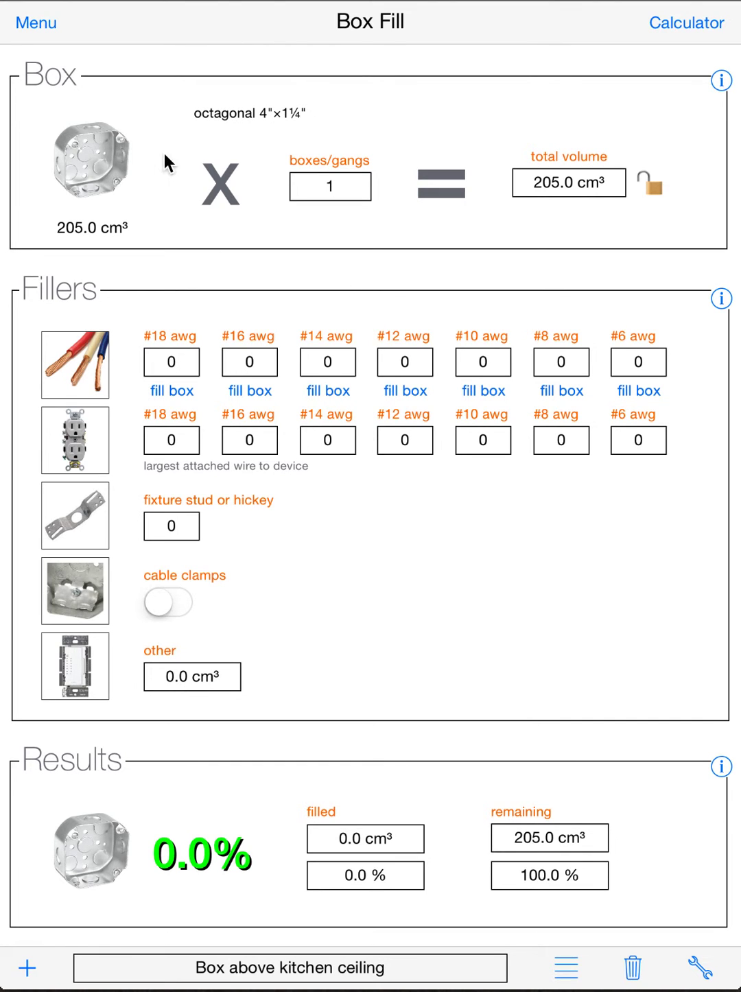
left_click(44, 21)
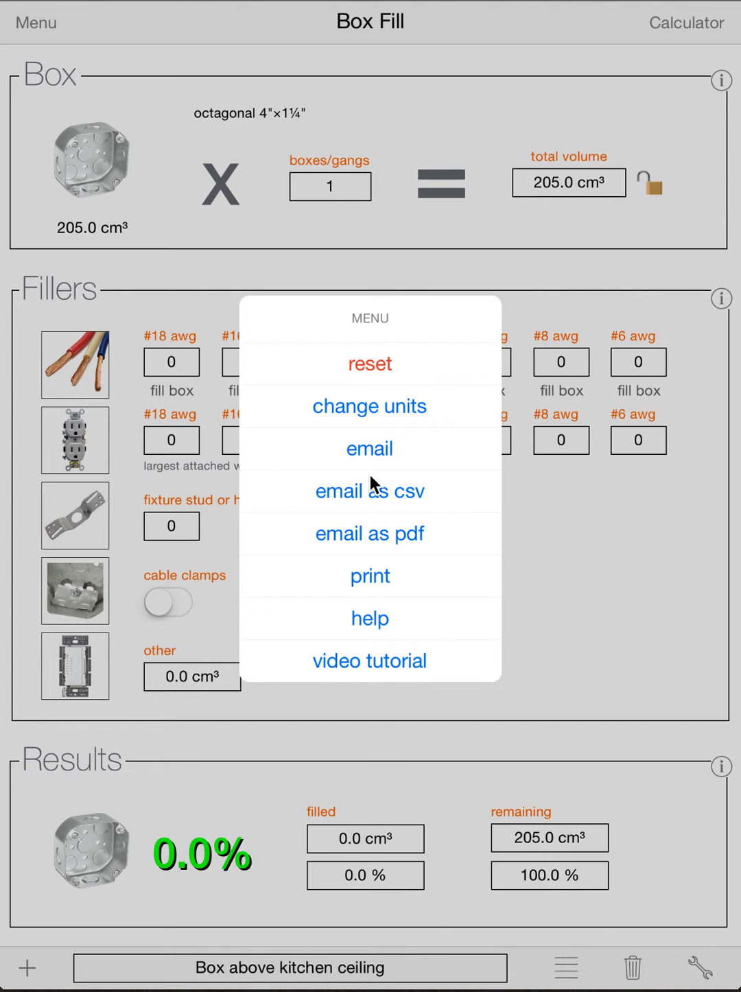
left_click(374, 366)
left_click(429, 553)
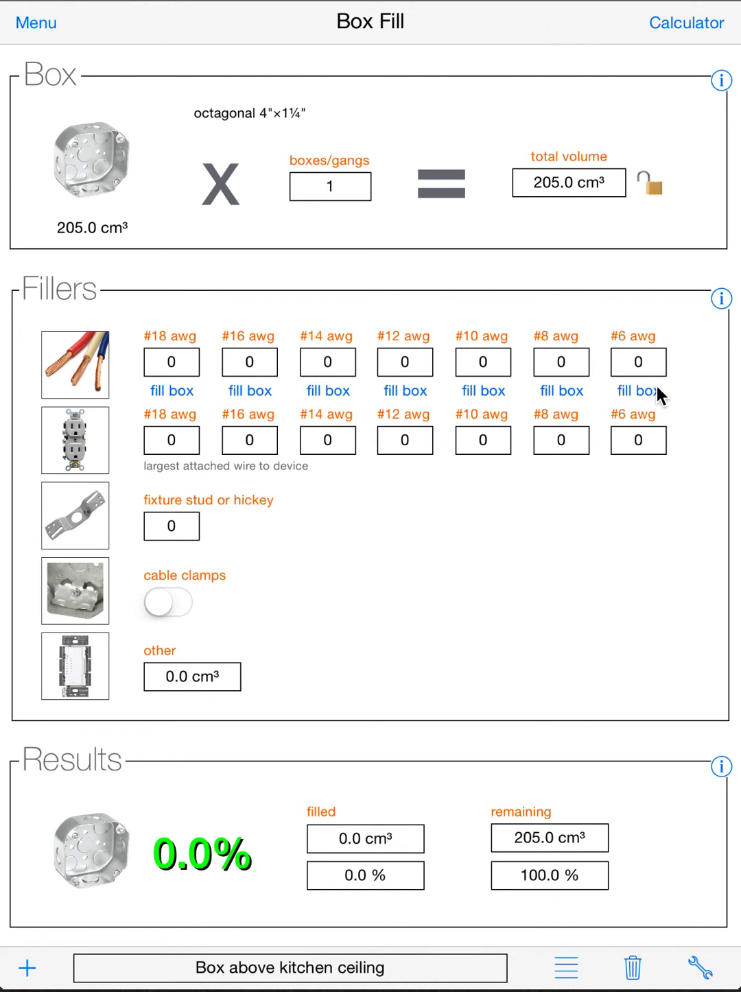
In settings, set inch precision to 1/16 and turn off include headings for spreadsheet export
left_click(699, 967)
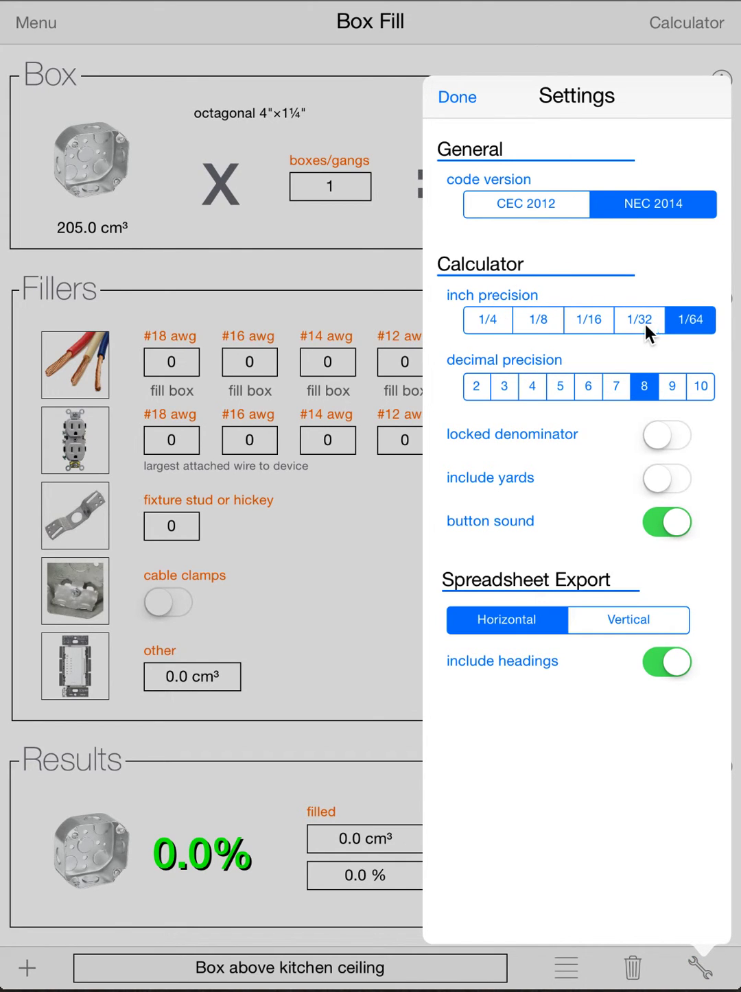
left_click(591, 323)
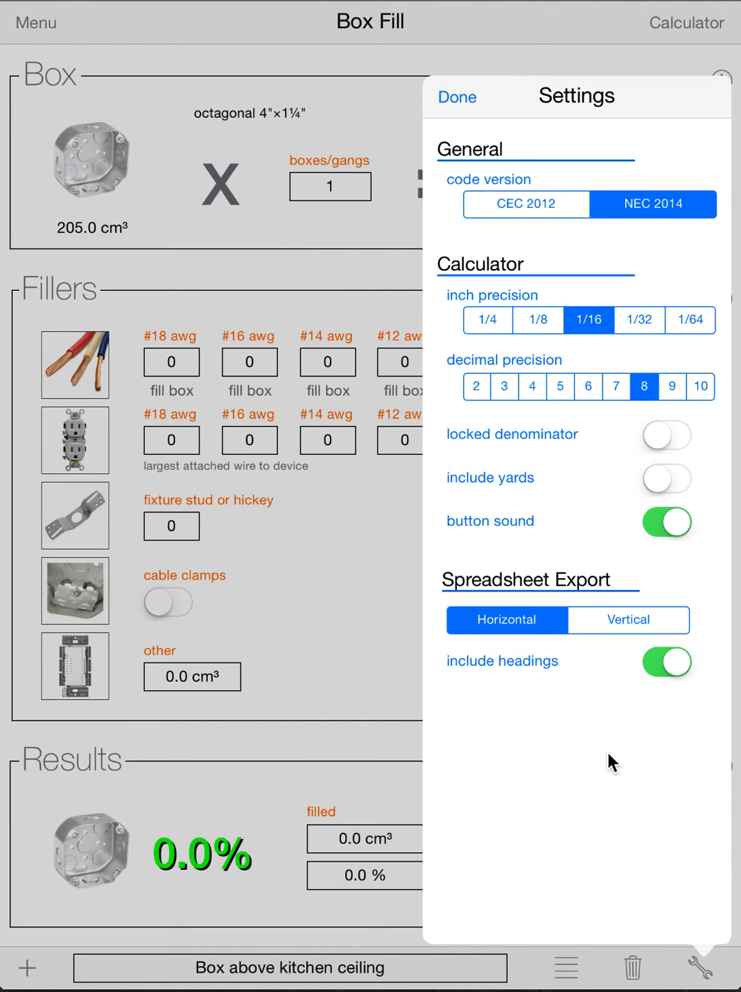
left_click(659, 660)
Turn include headings back on and close the settings
left_click(687, 657)
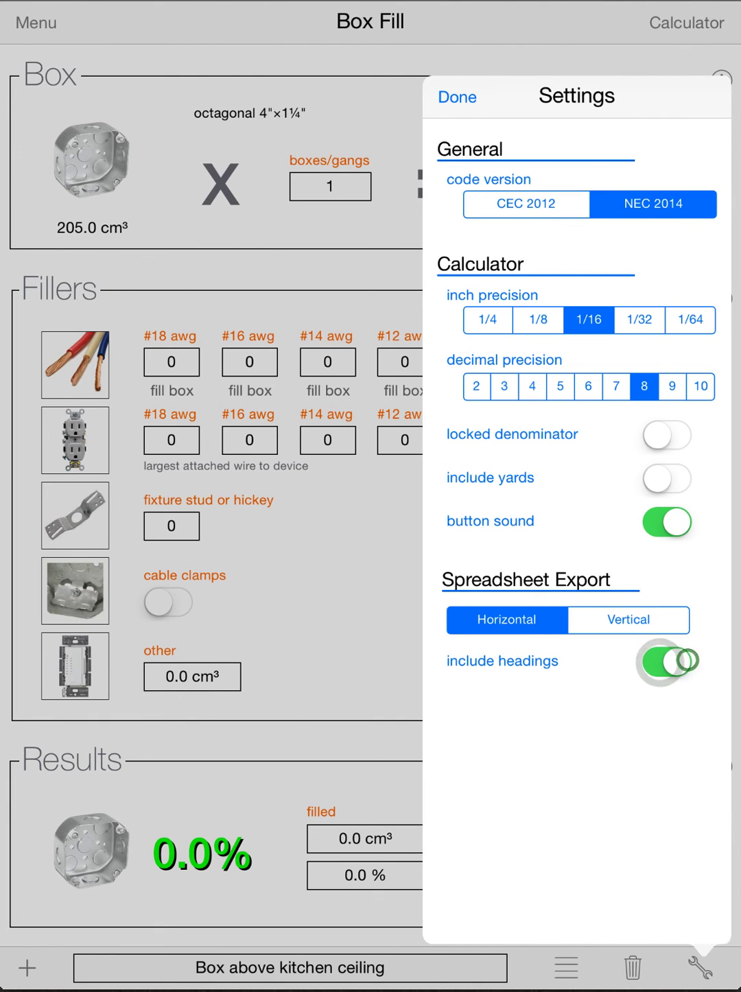
left_click(458, 96)
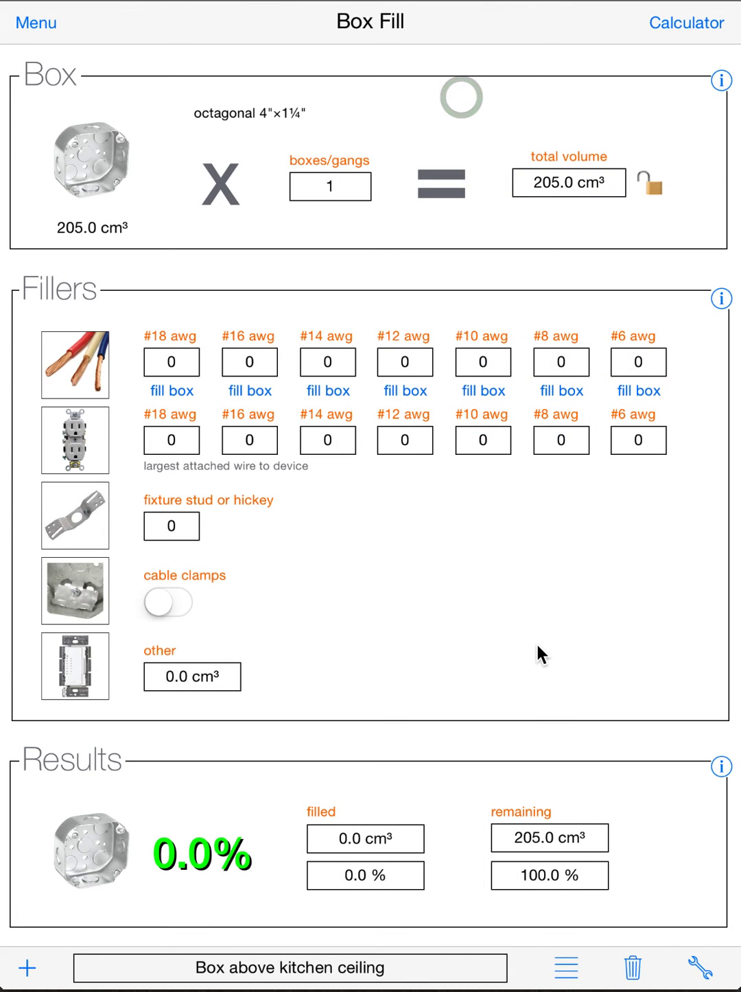